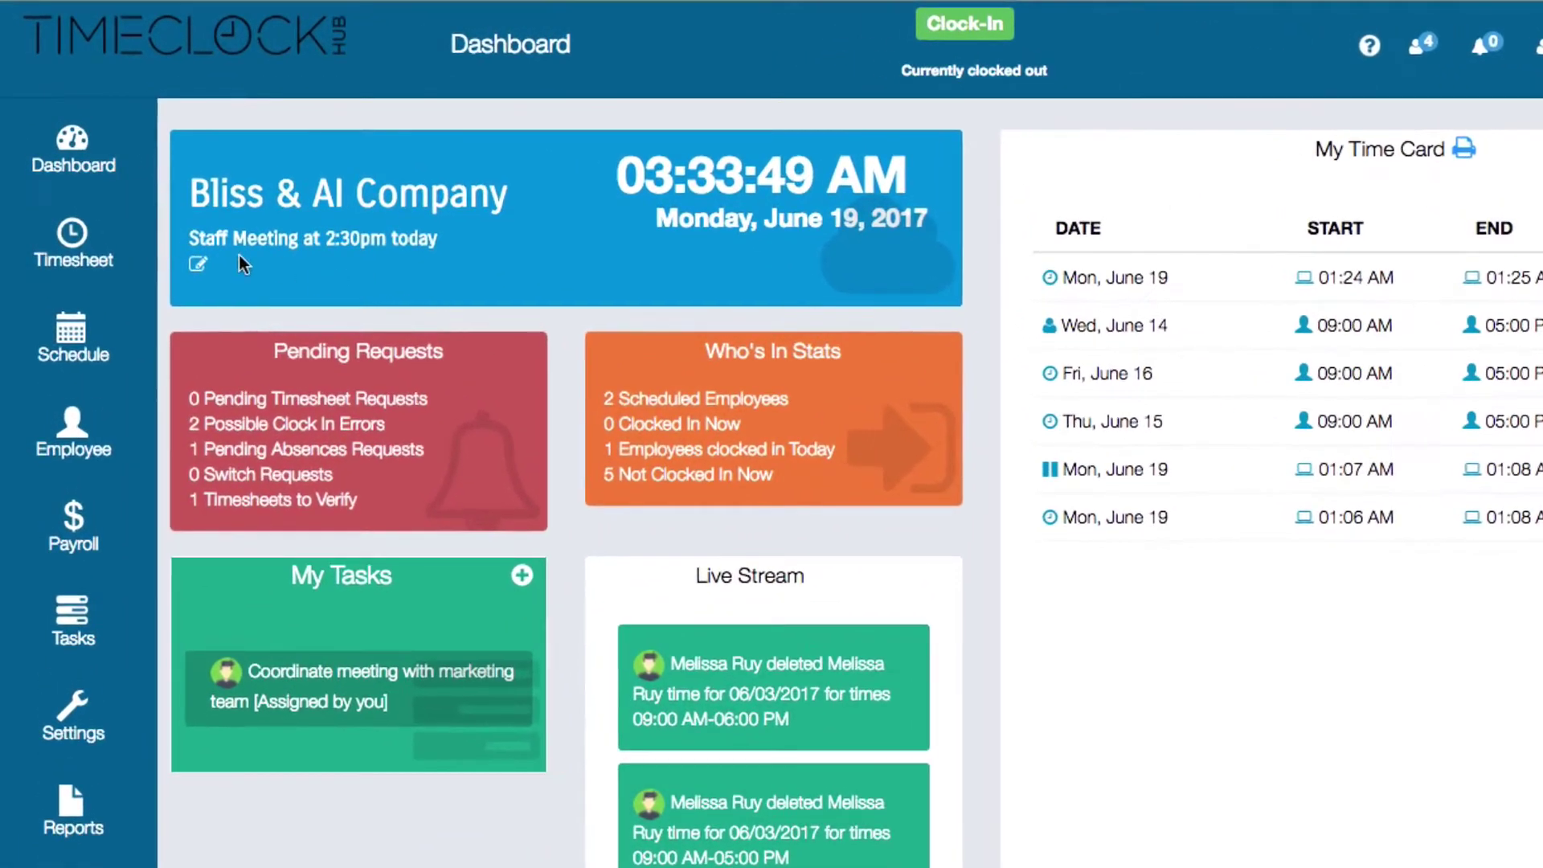
Open the Add/Edit Timesheets page showing the employee's current-month timesheets
left_click(78, 239)
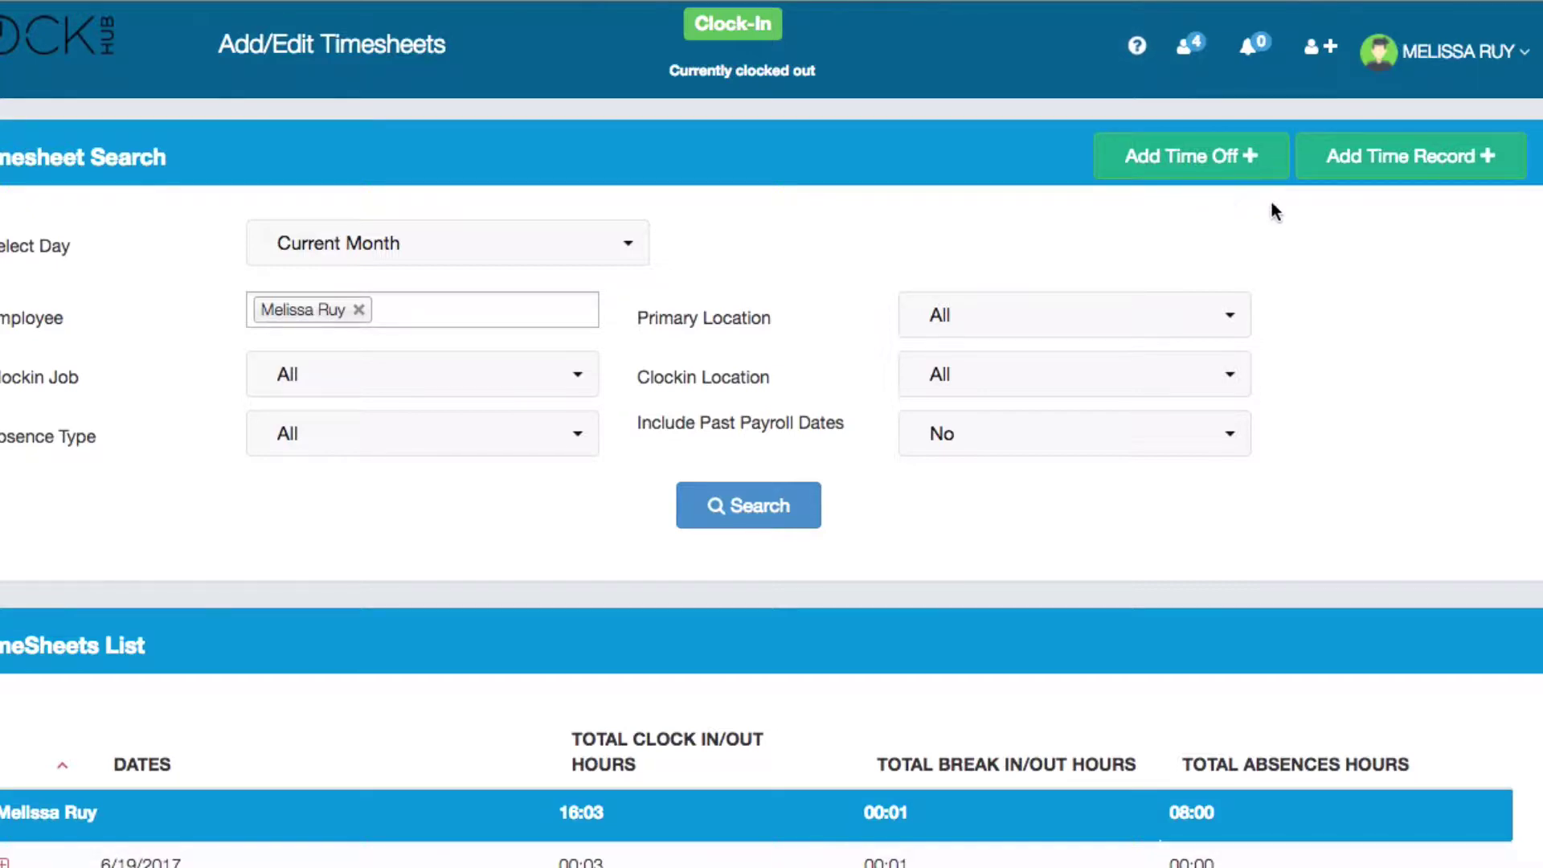
Start a manual time record for the employee, clocking in on 06/03/2017 at 9:00 AM
left_click(1373, 159)
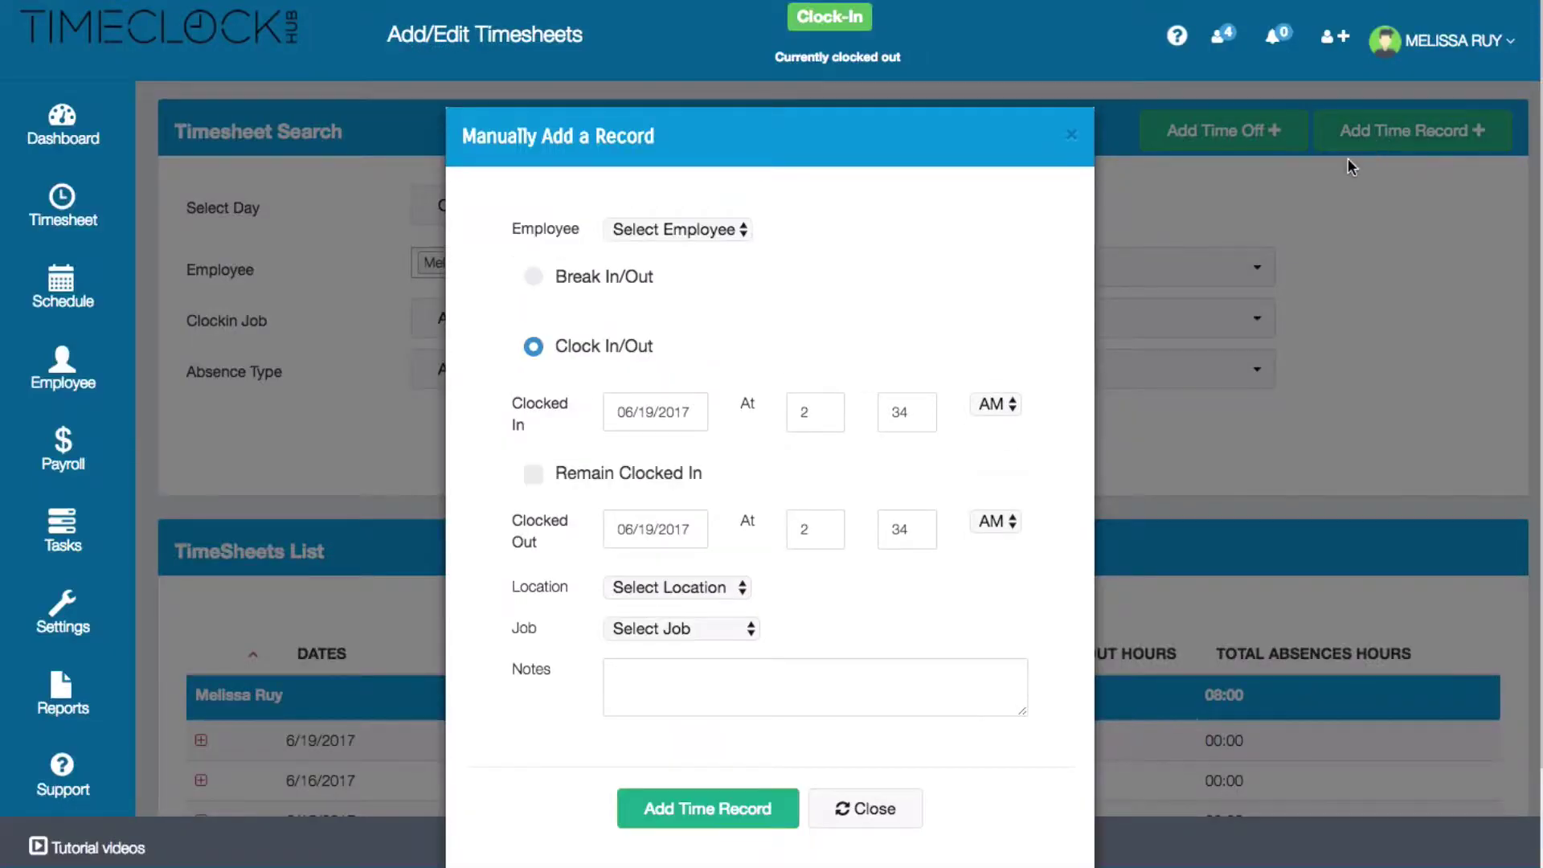
left_click(746, 234)
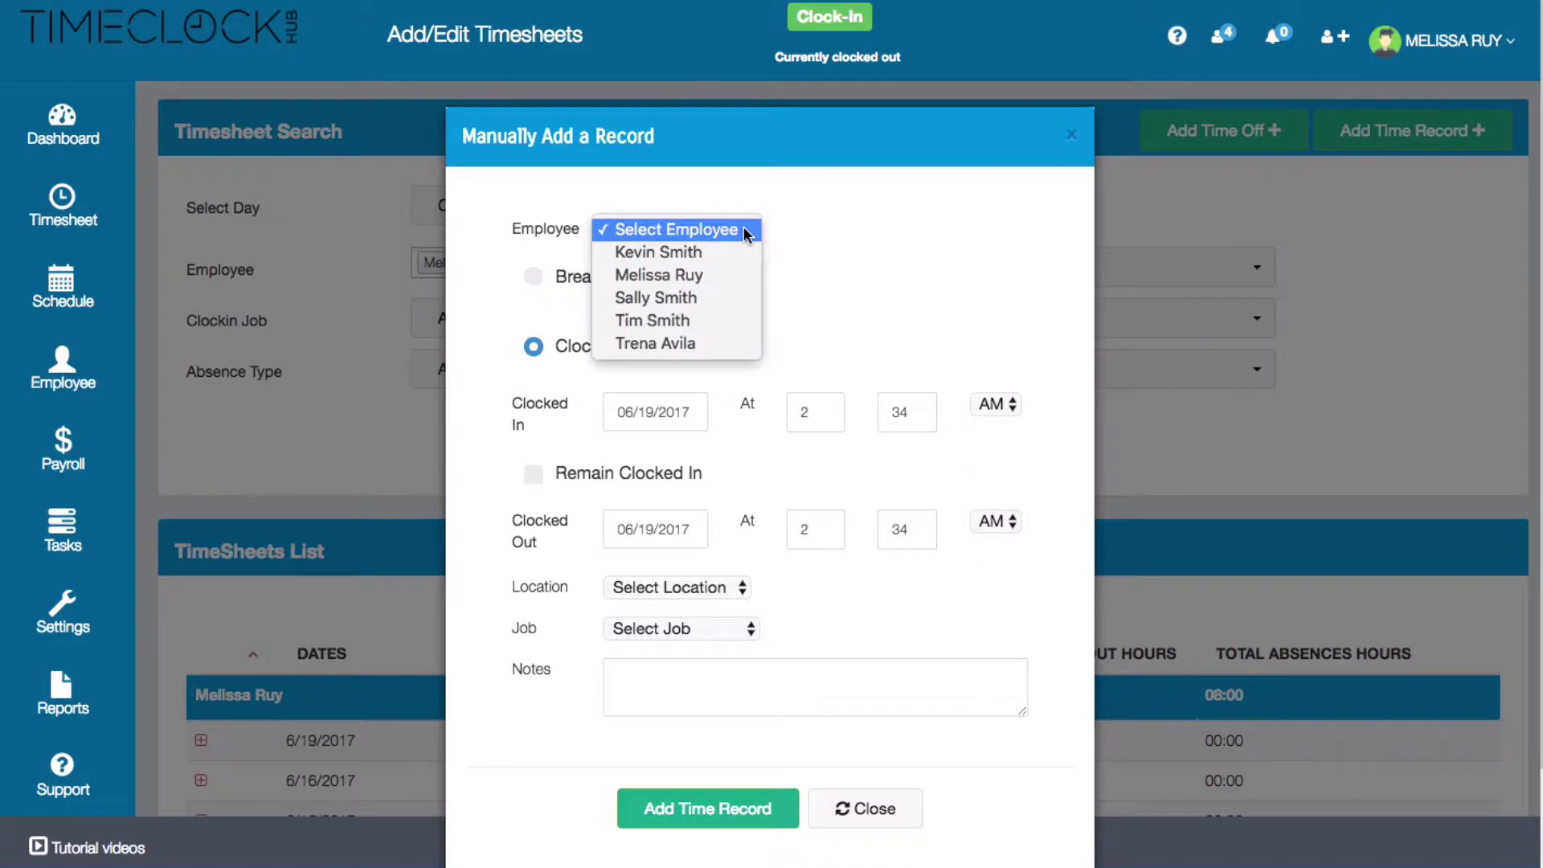
left_click(729, 275)
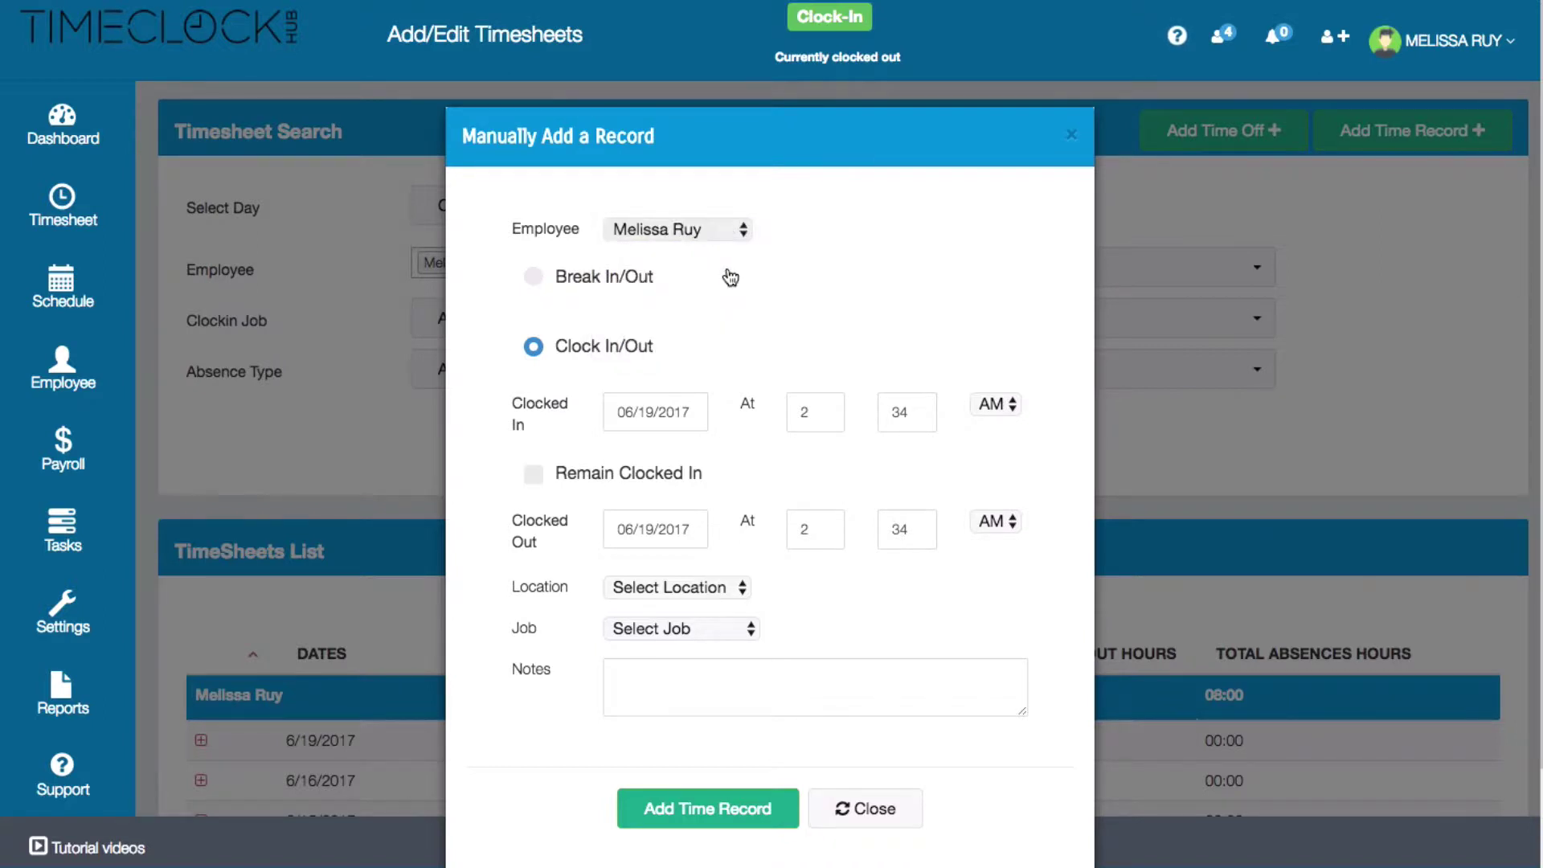
left_click(685, 412)
left_click(888, 505)
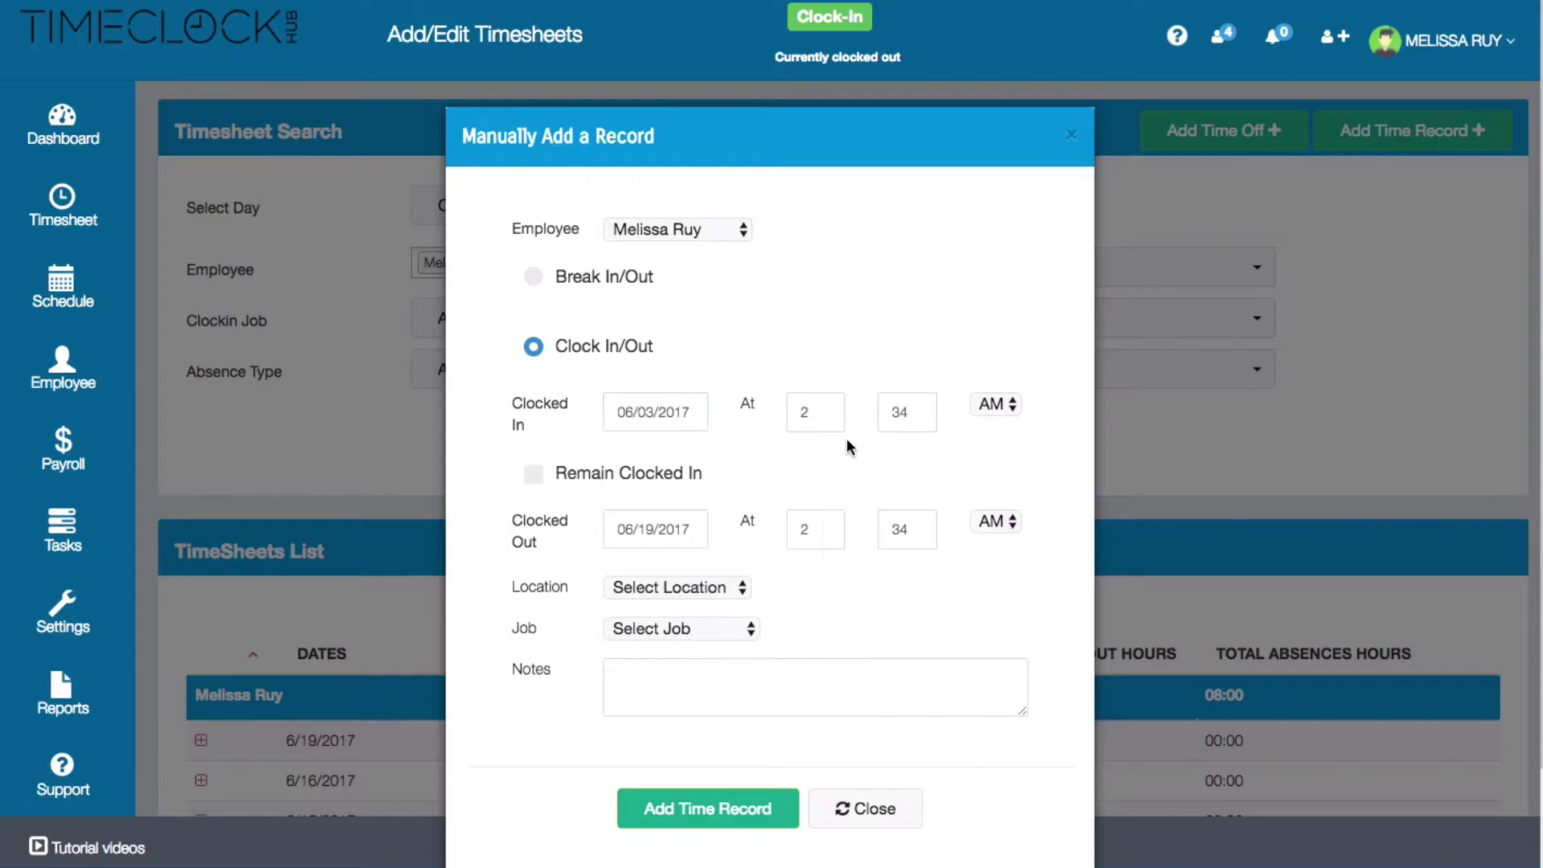
left_click_drag(816, 415, 779, 410)
type("9")
key("Tab")
type("00")
Set the clock-out to 06/03/2017 at 5:00 PM and save the record
left_click(689, 524)
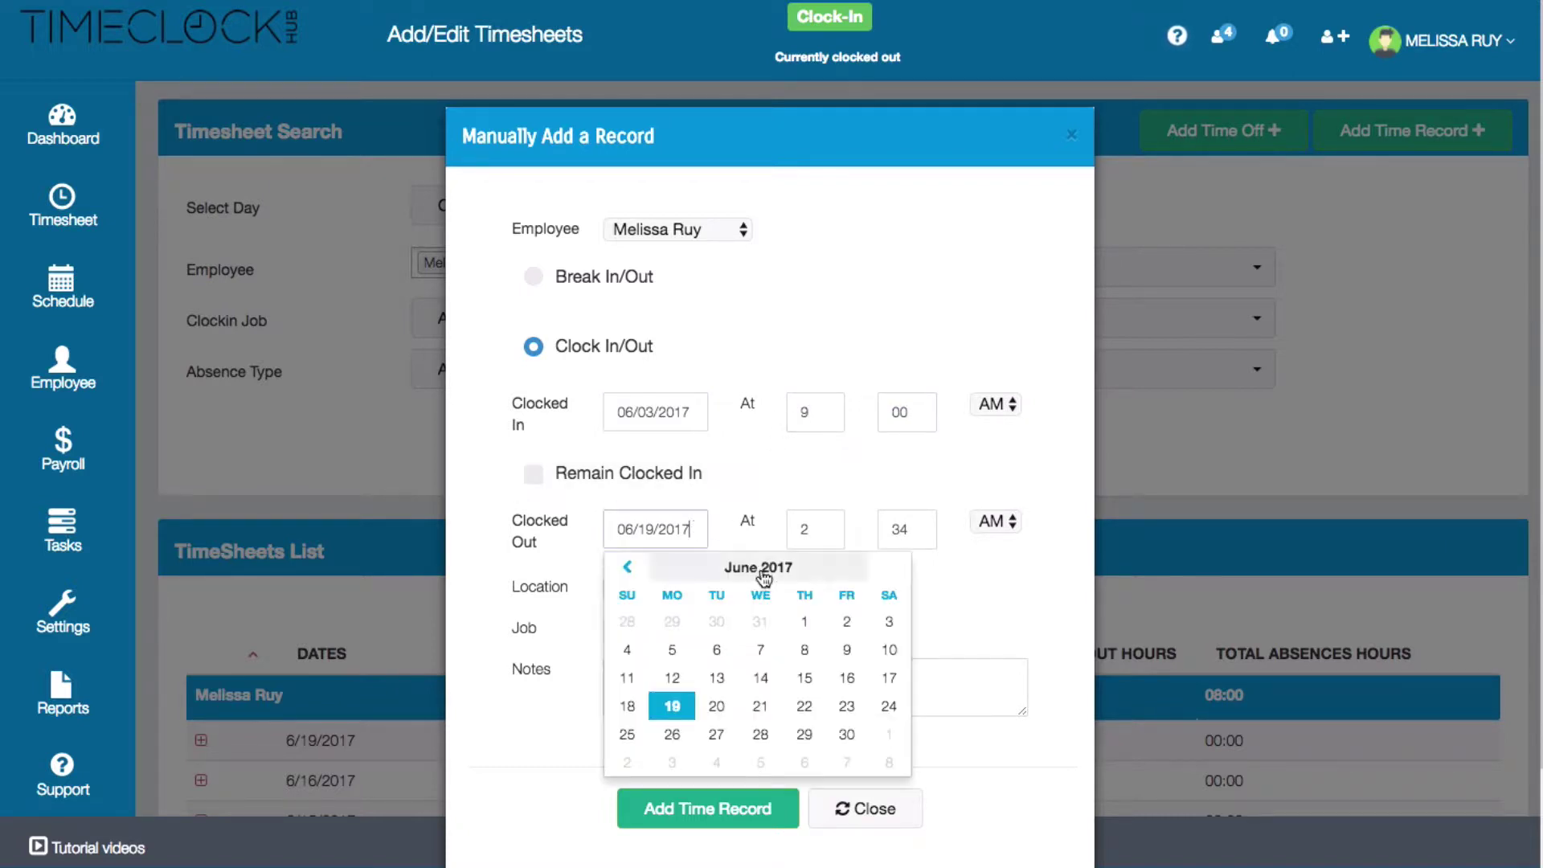
left_click(878, 627)
left_click_drag(829, 537, 782, 523)
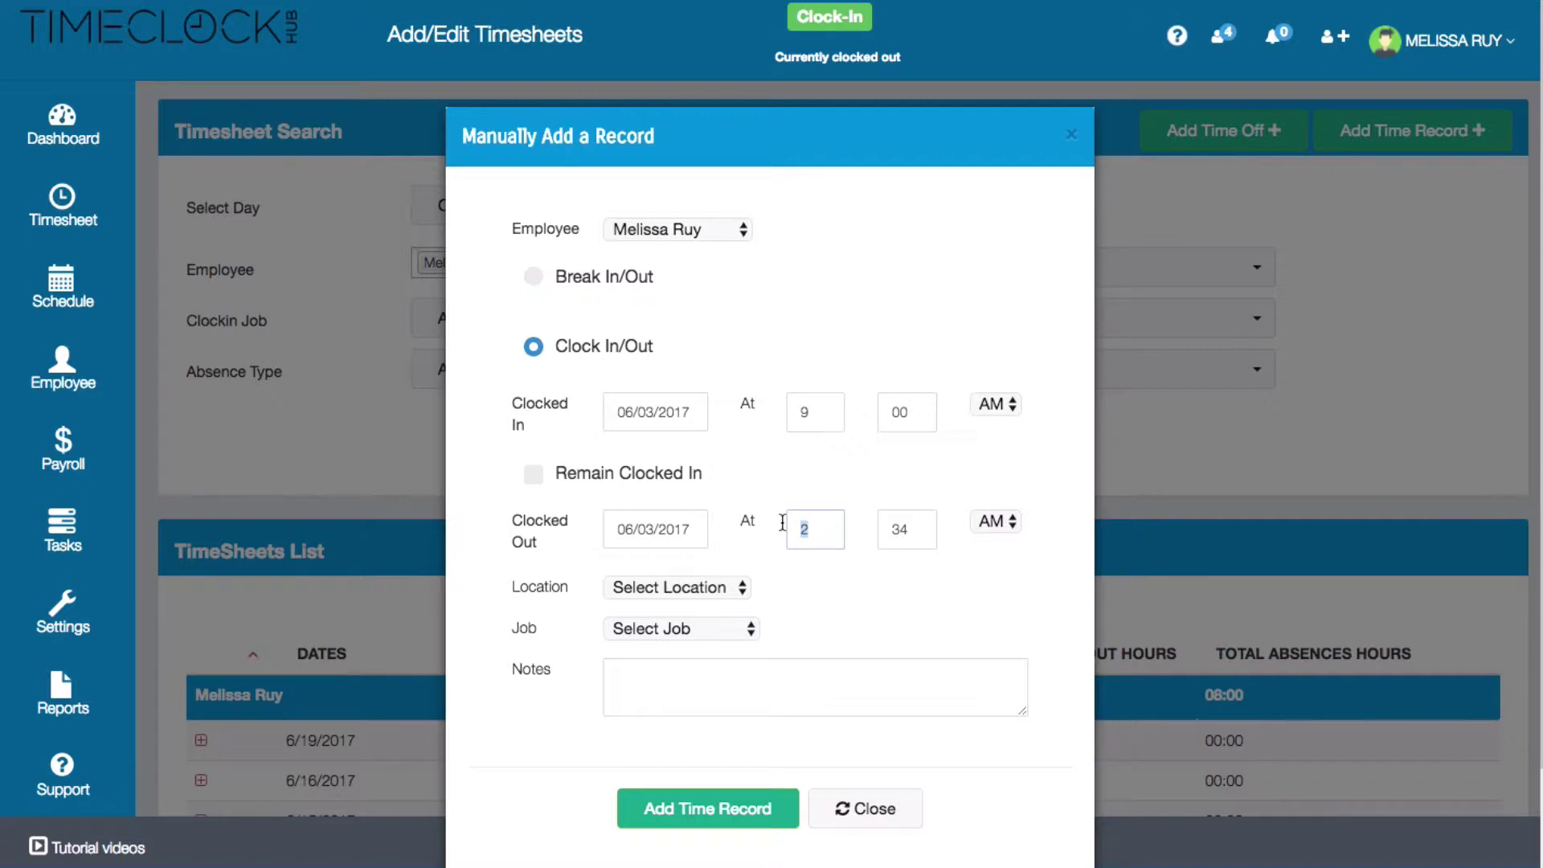
type("5")
left_click_drag(913, 530, 885, 528)
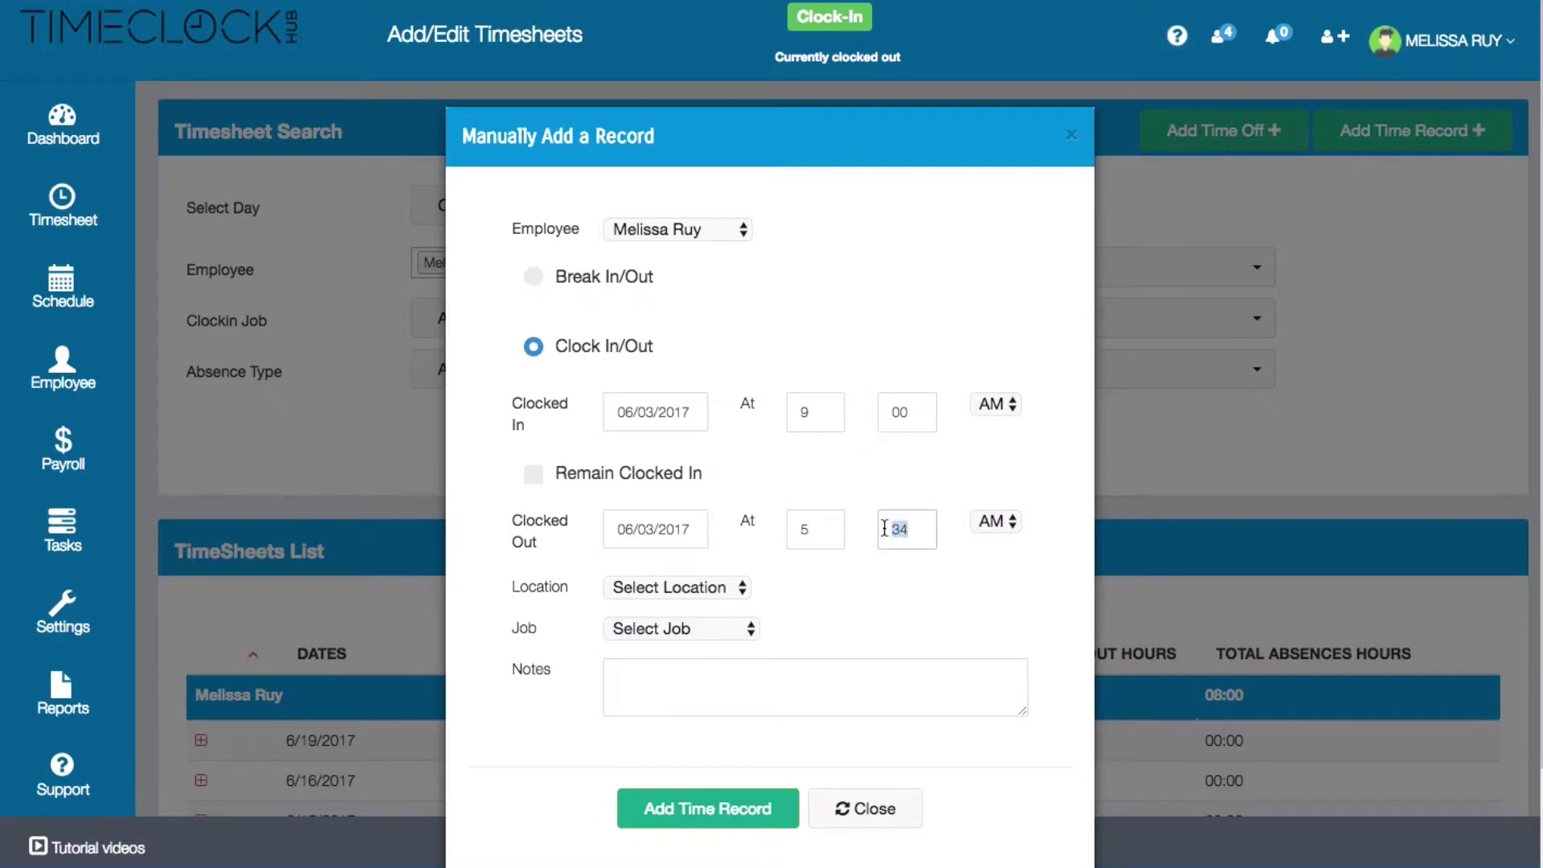
type("00")
left_click(998, 526)
left_click(1002, 547)
left_click(731, 800)
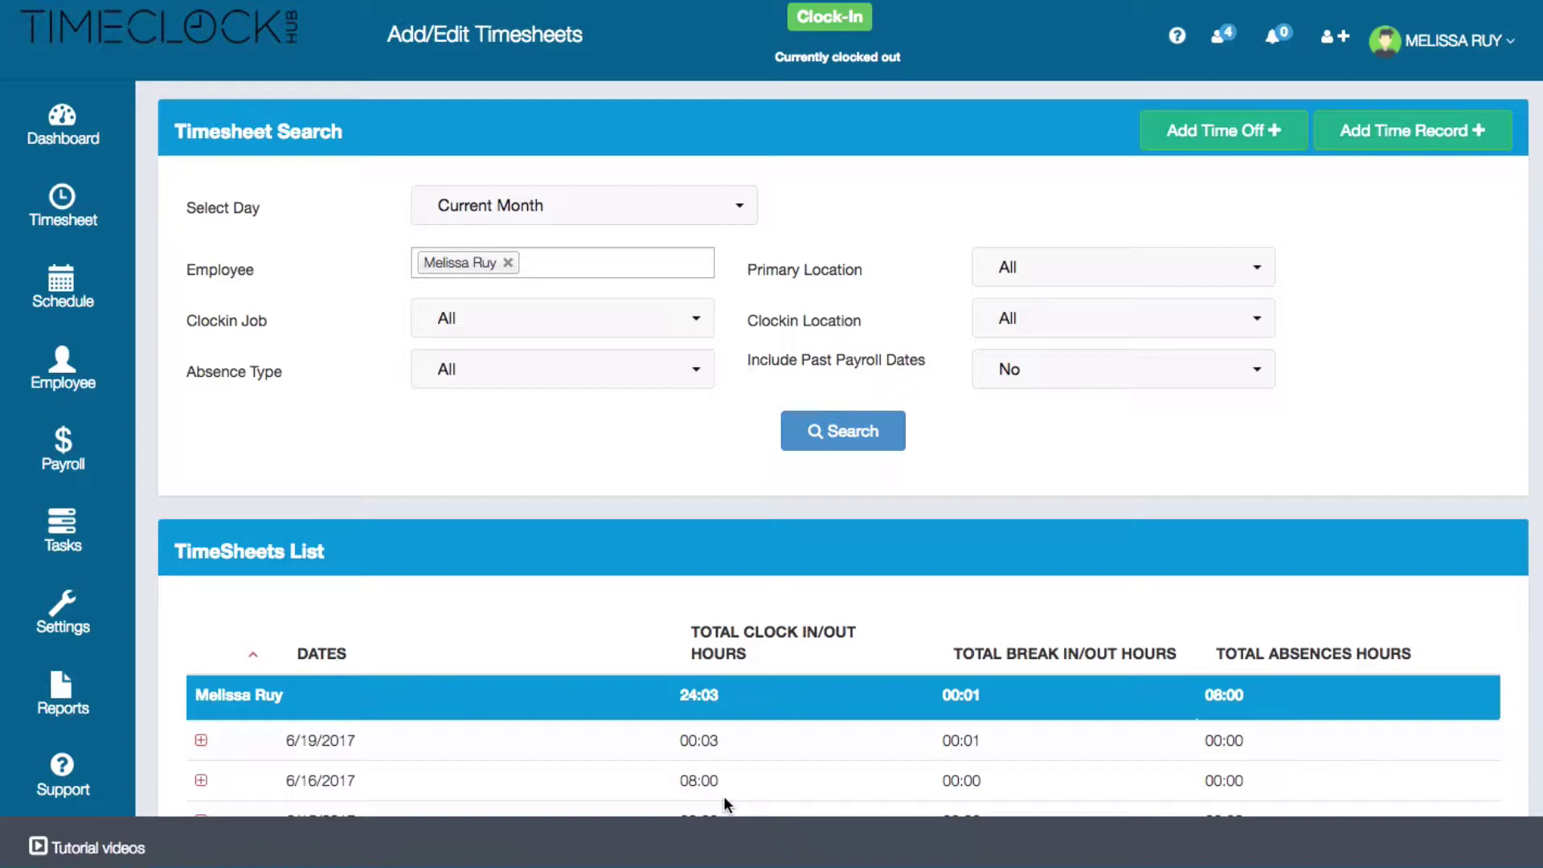
Expand the 6/3/2017 entry to show its 09:00 AM–05:00 PM, 08:00-hour manual details
scroll(723, 796, "down", 1)
scroll(724, 799, "down", 5)
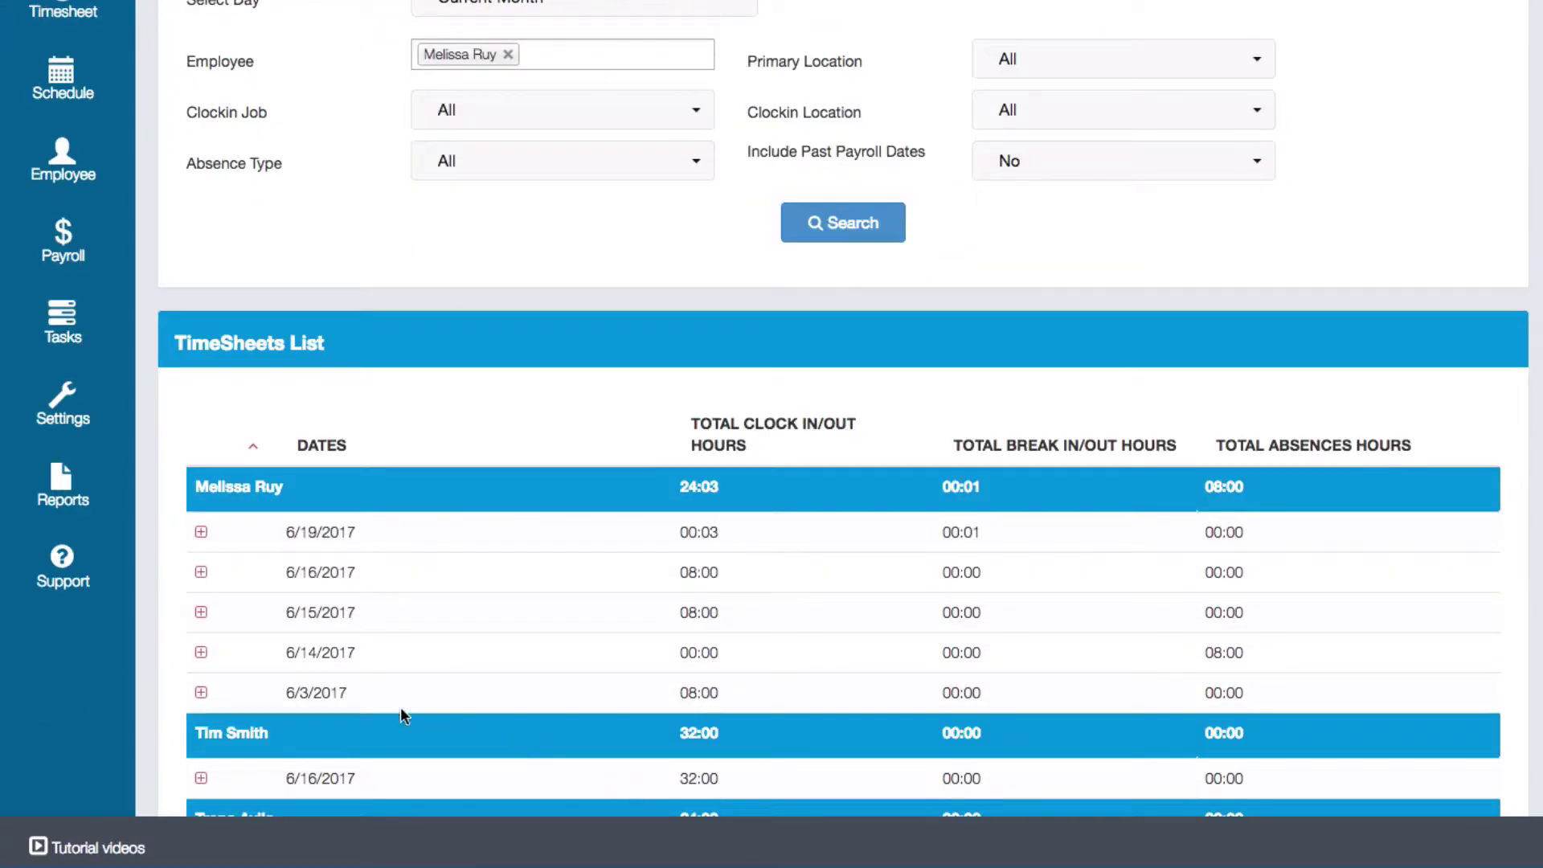
left_click(201, 694)
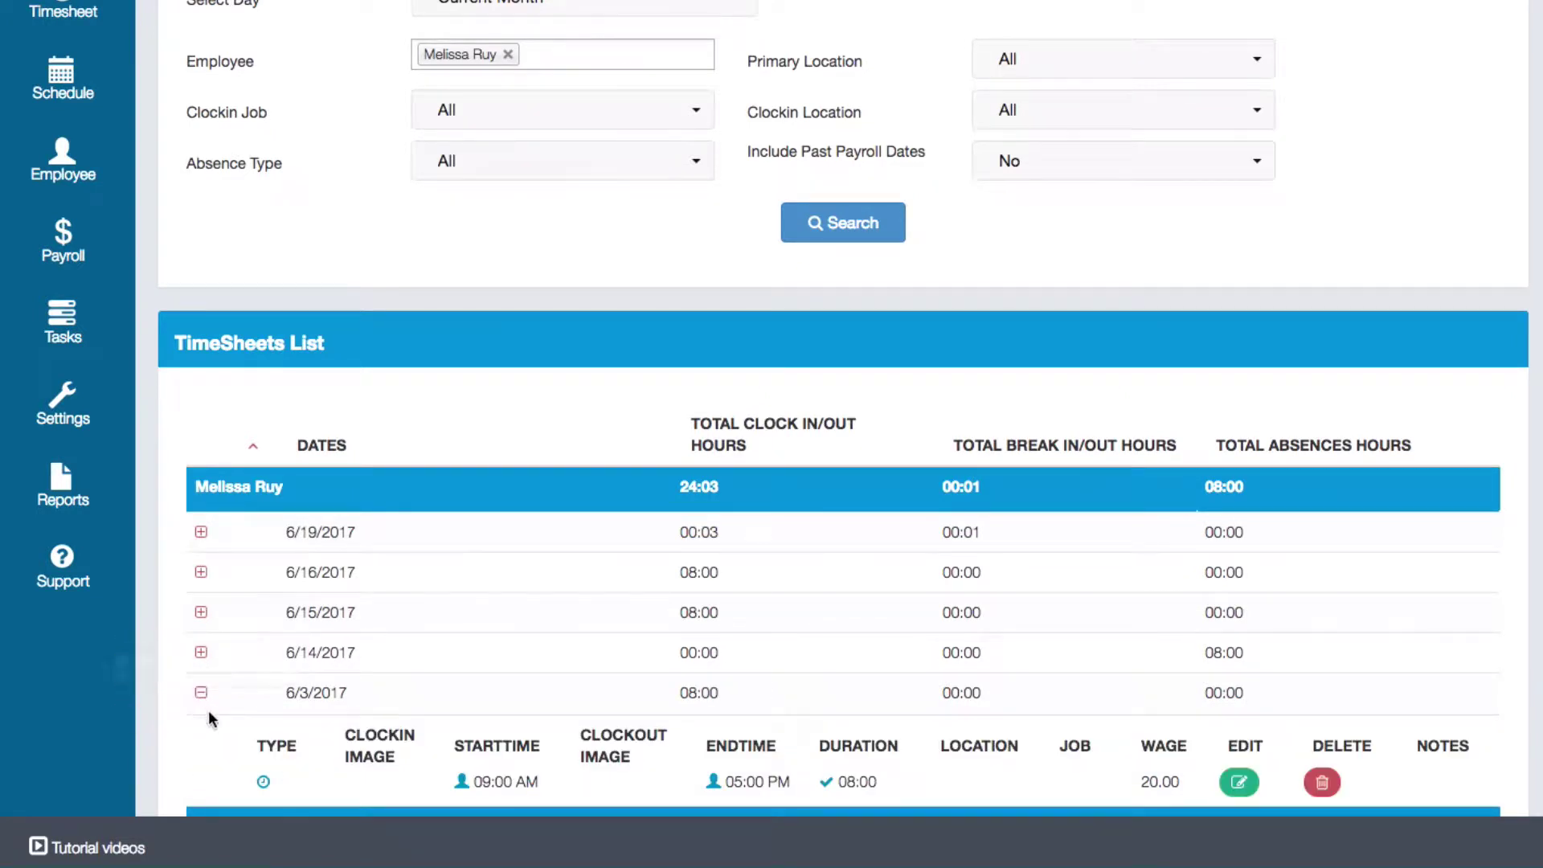
mouse_move(264, 784)
mouse_move(462, 786)
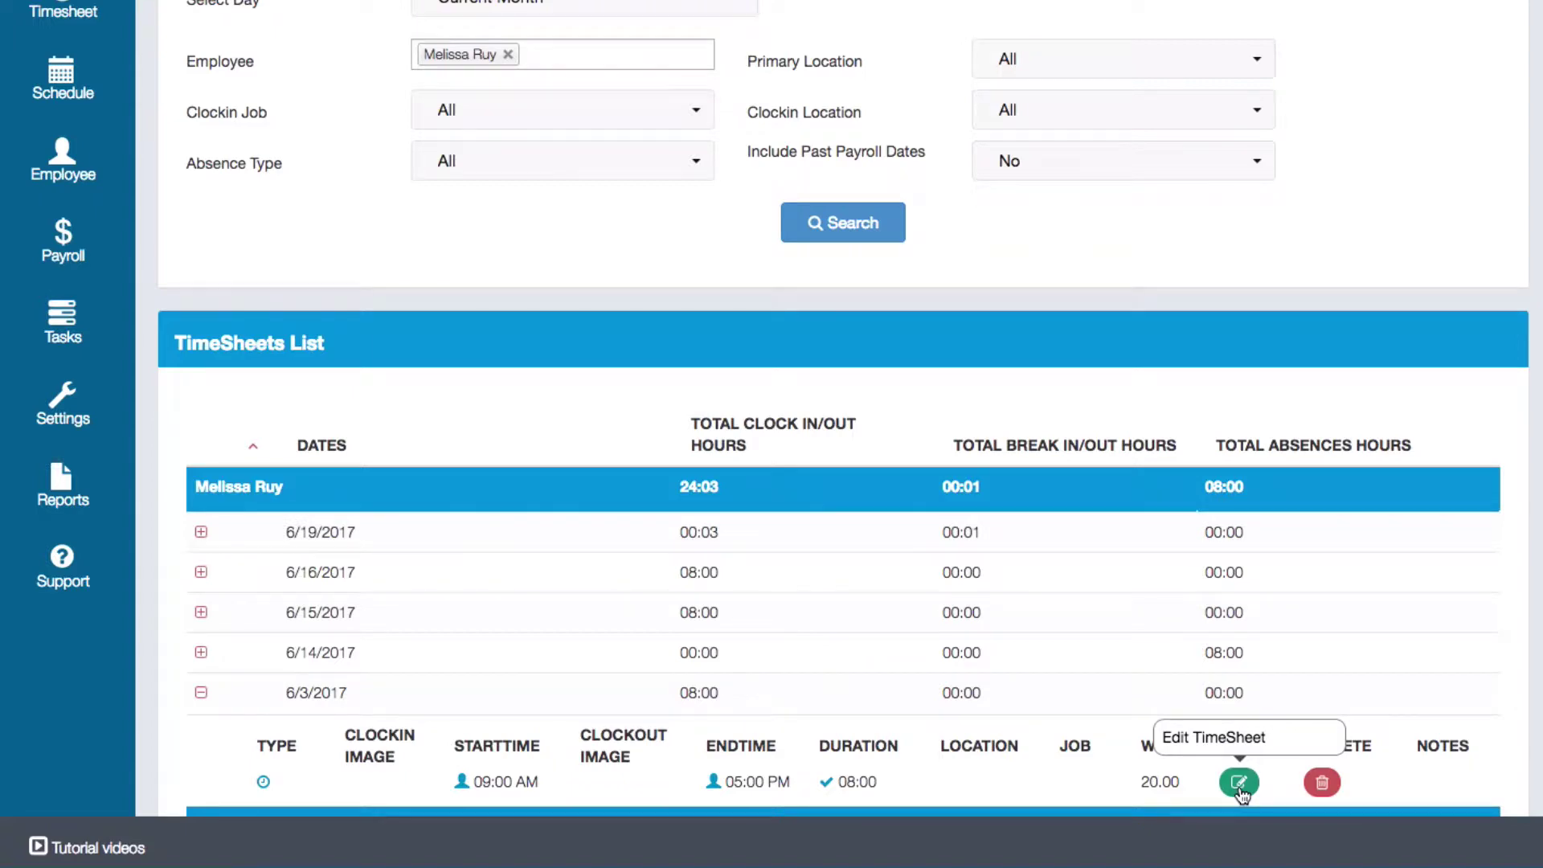
Change the 6/3/2017 record's clock-out hour to 6:00 PM and save the edit
left_click(1239, 782)
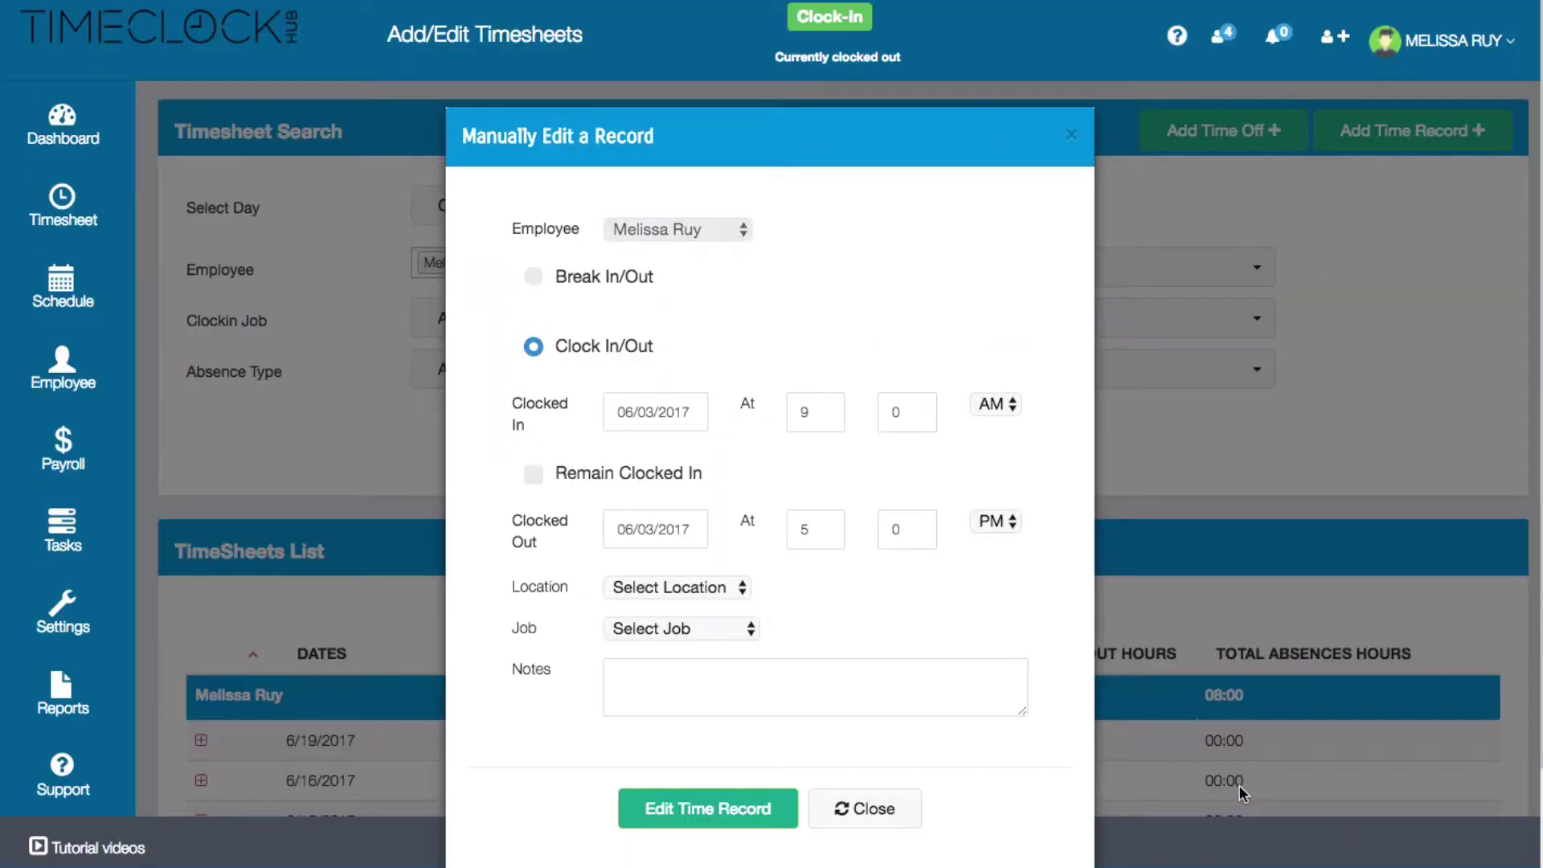
double_click(803, 529)
type("6")
key("Tab")
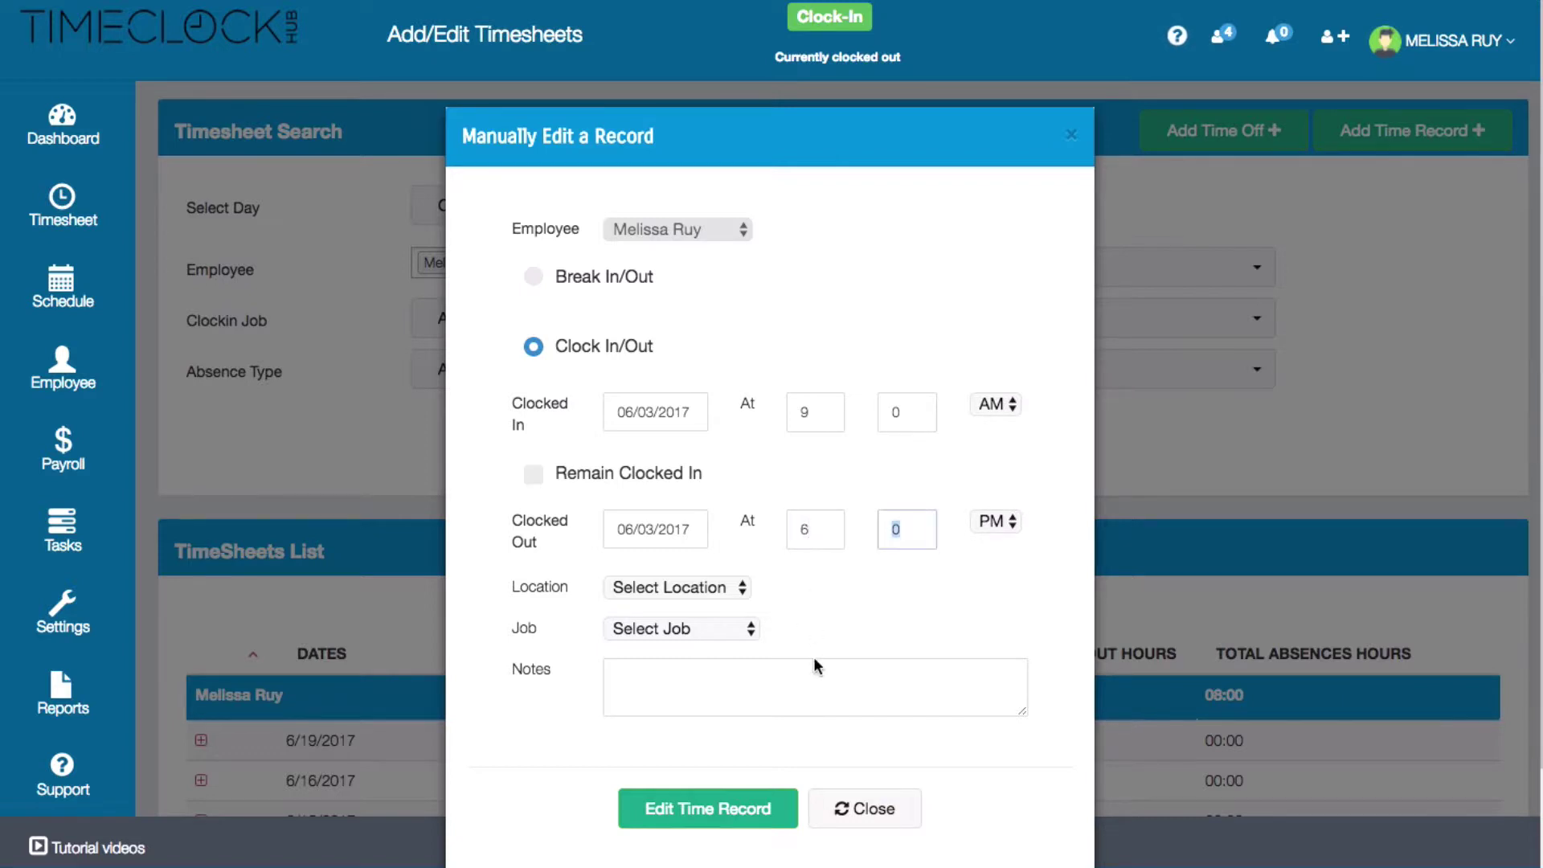
left_click(745, 816)
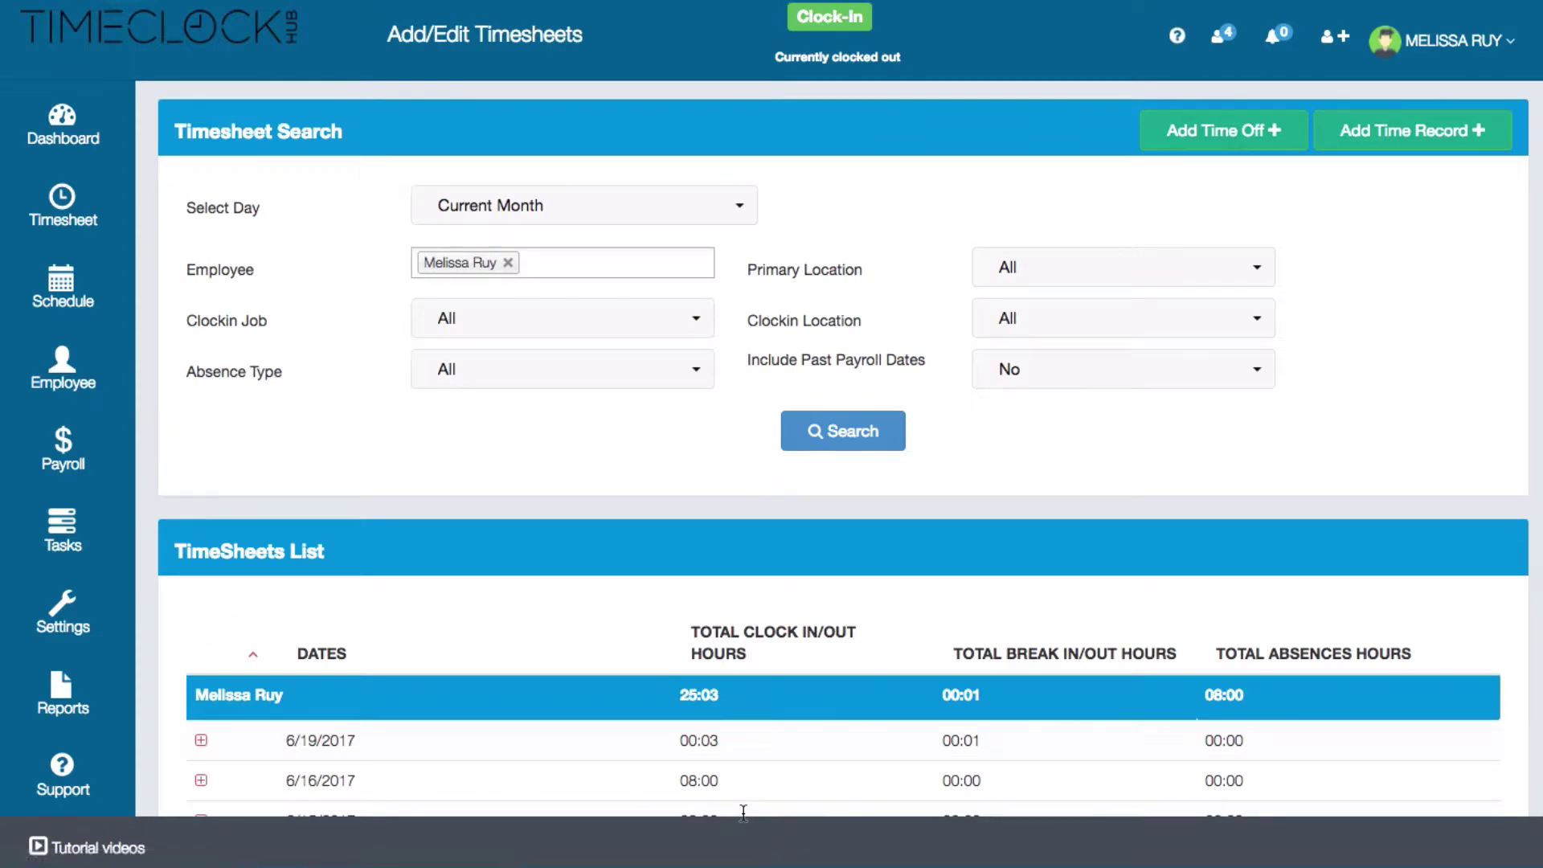
Confirm the 6/3/2017 entry now ends at 06:00 PM, then return to the list totals
scroll(744, 813, "down", 2)
scroll(744, 814, "down", 3)
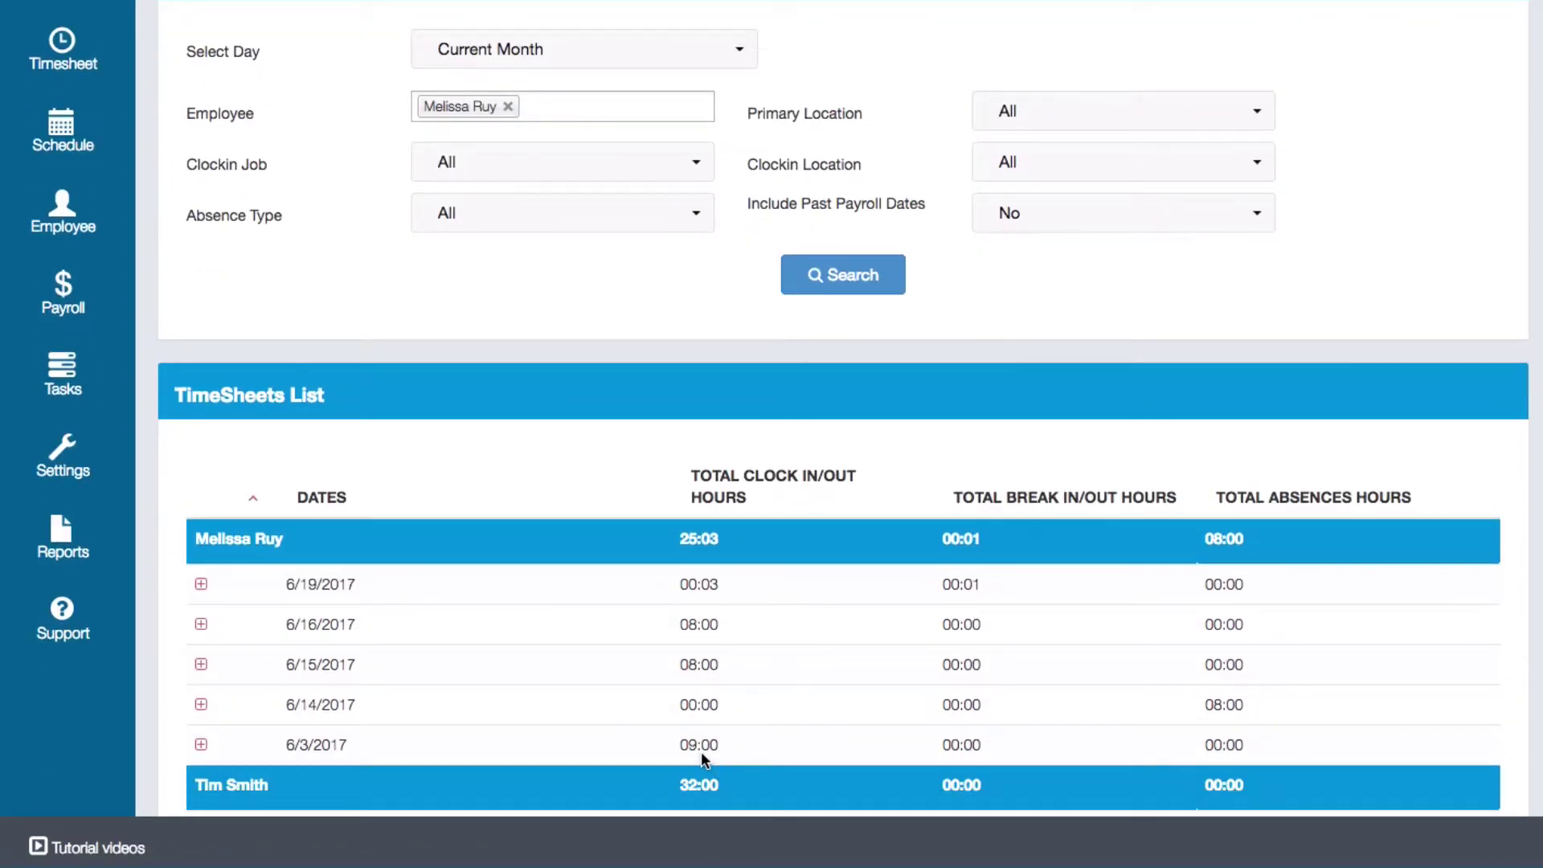
left_click(201, 745)
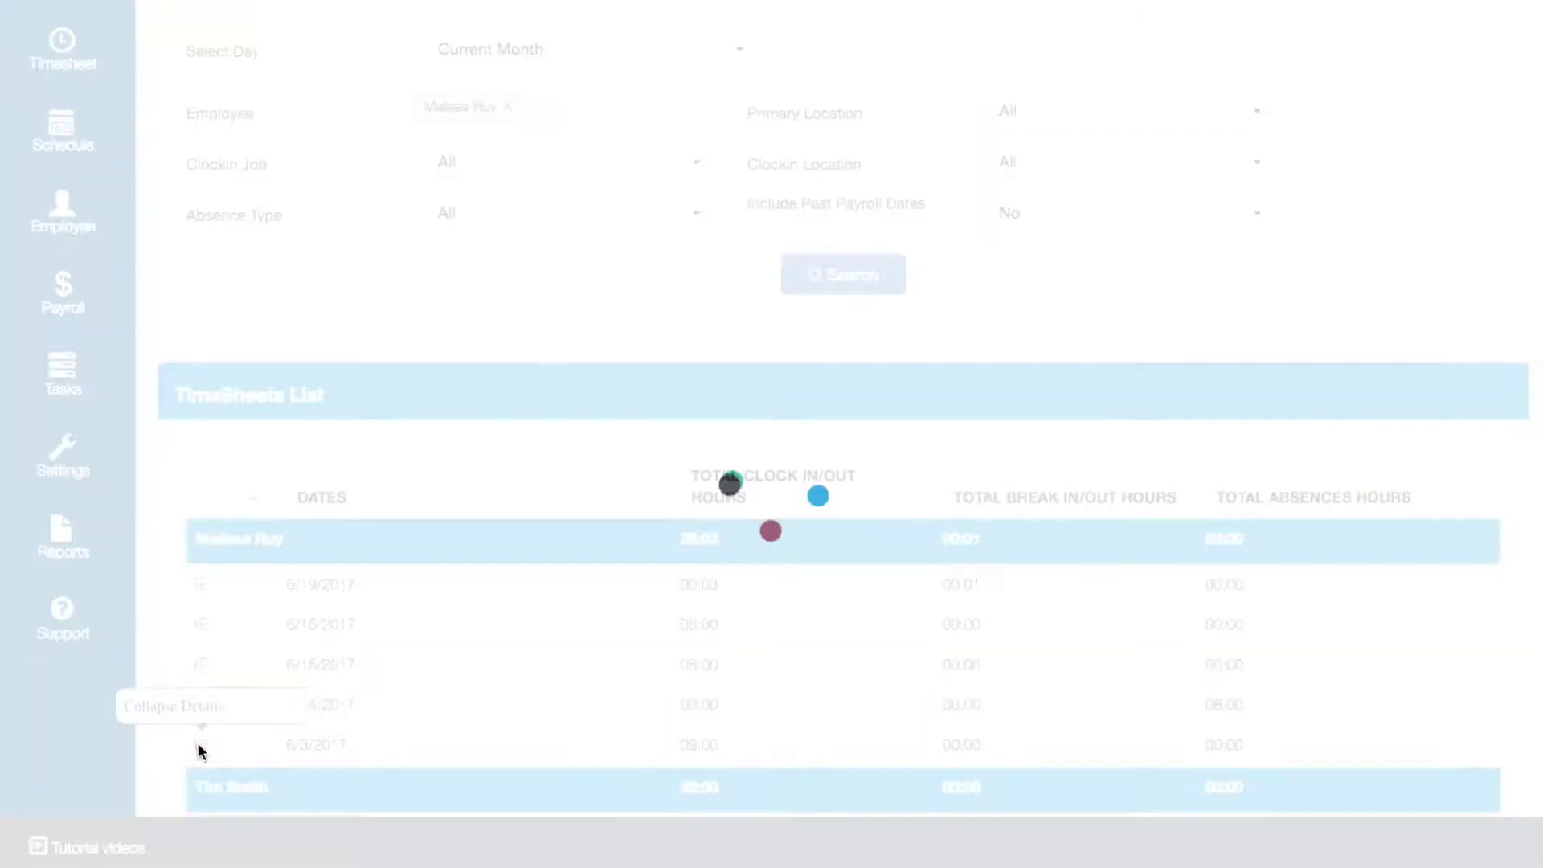
scroll(233, 755, "down", 2)
scroll(233, 761, "down", 3)
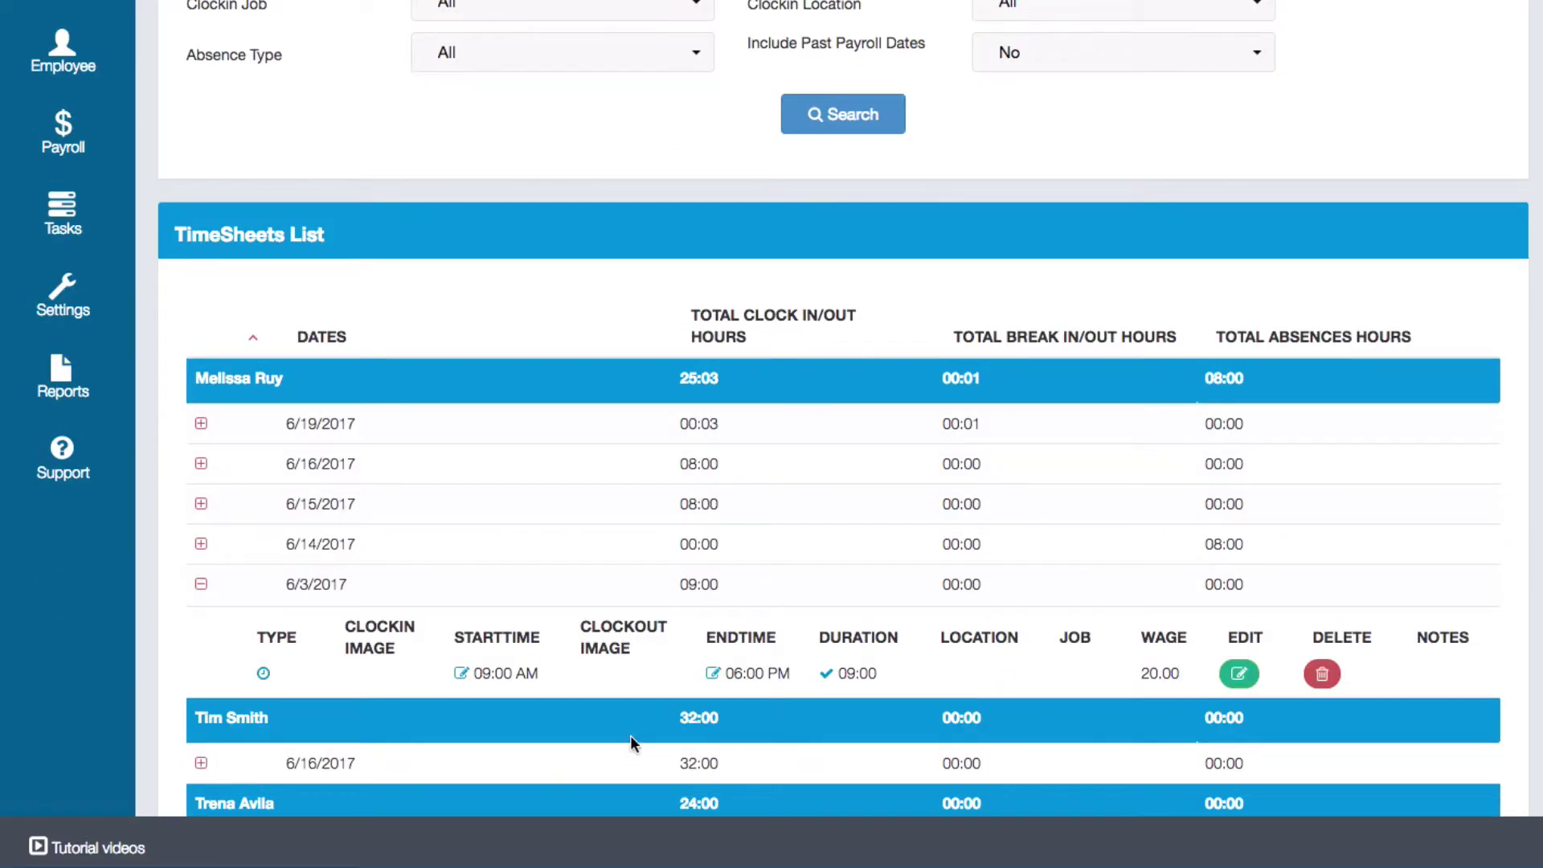
mouse_move(715, 678)
scroll(1267, 375, "up", 5)
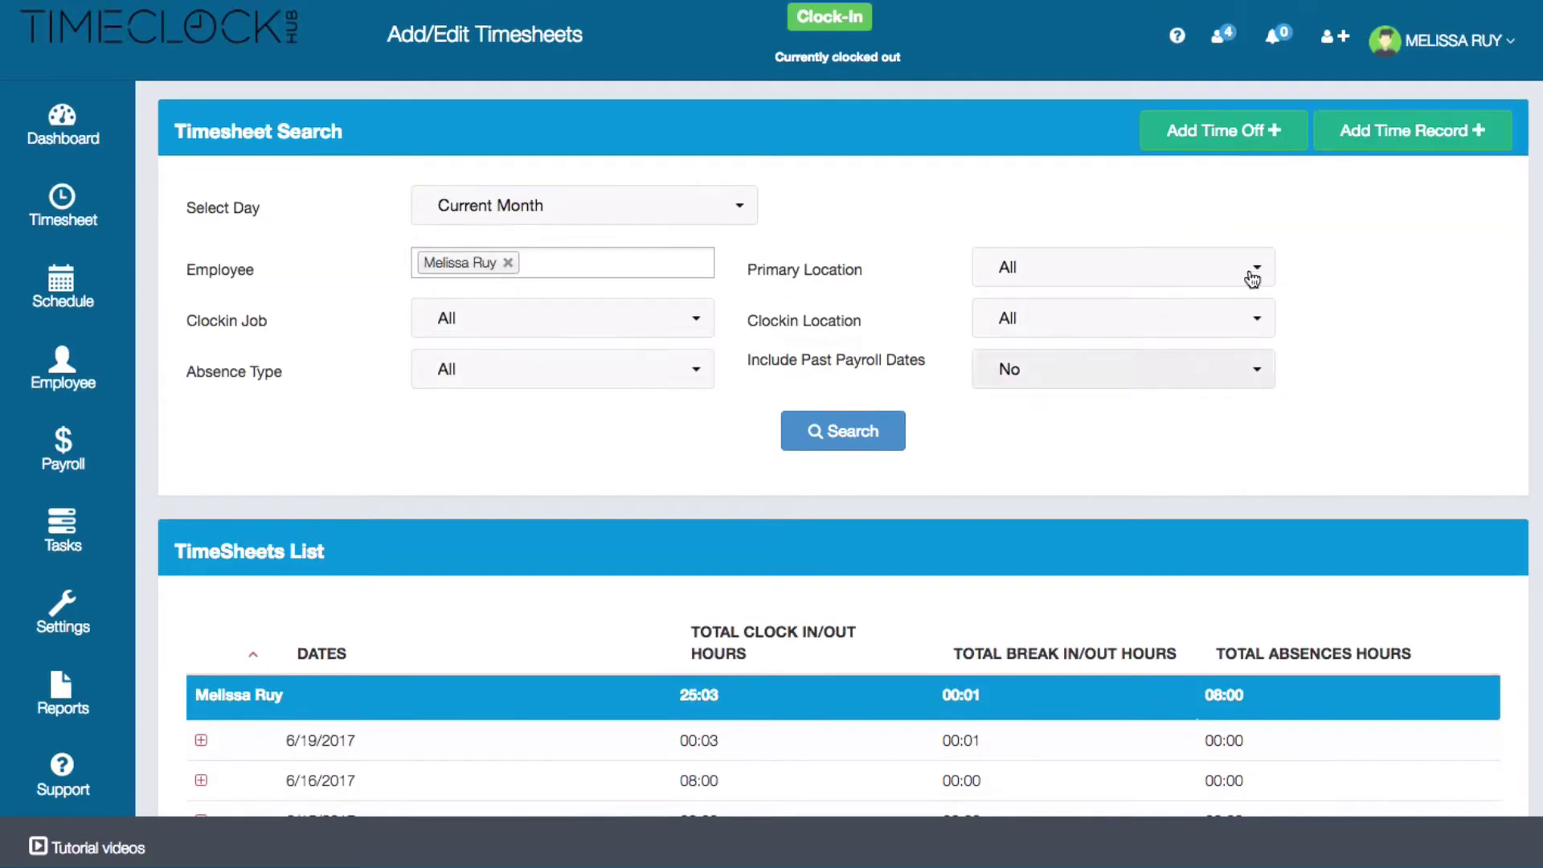
Start a Personal time-off entry for the same employee, beginning at 9:00 AM
left_click(1223, 146)
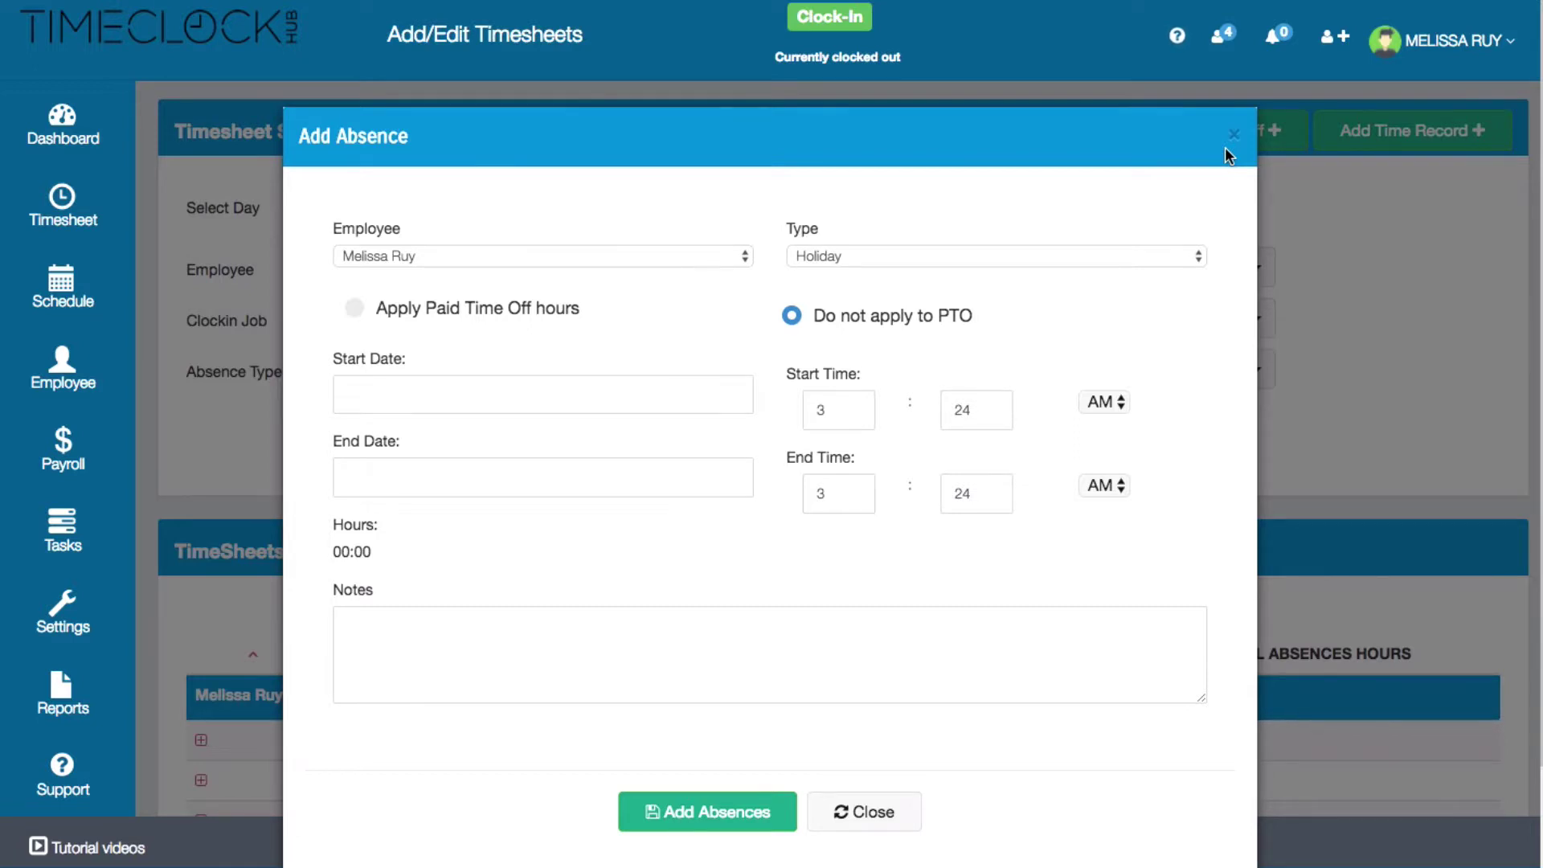
left_click(728, 257)
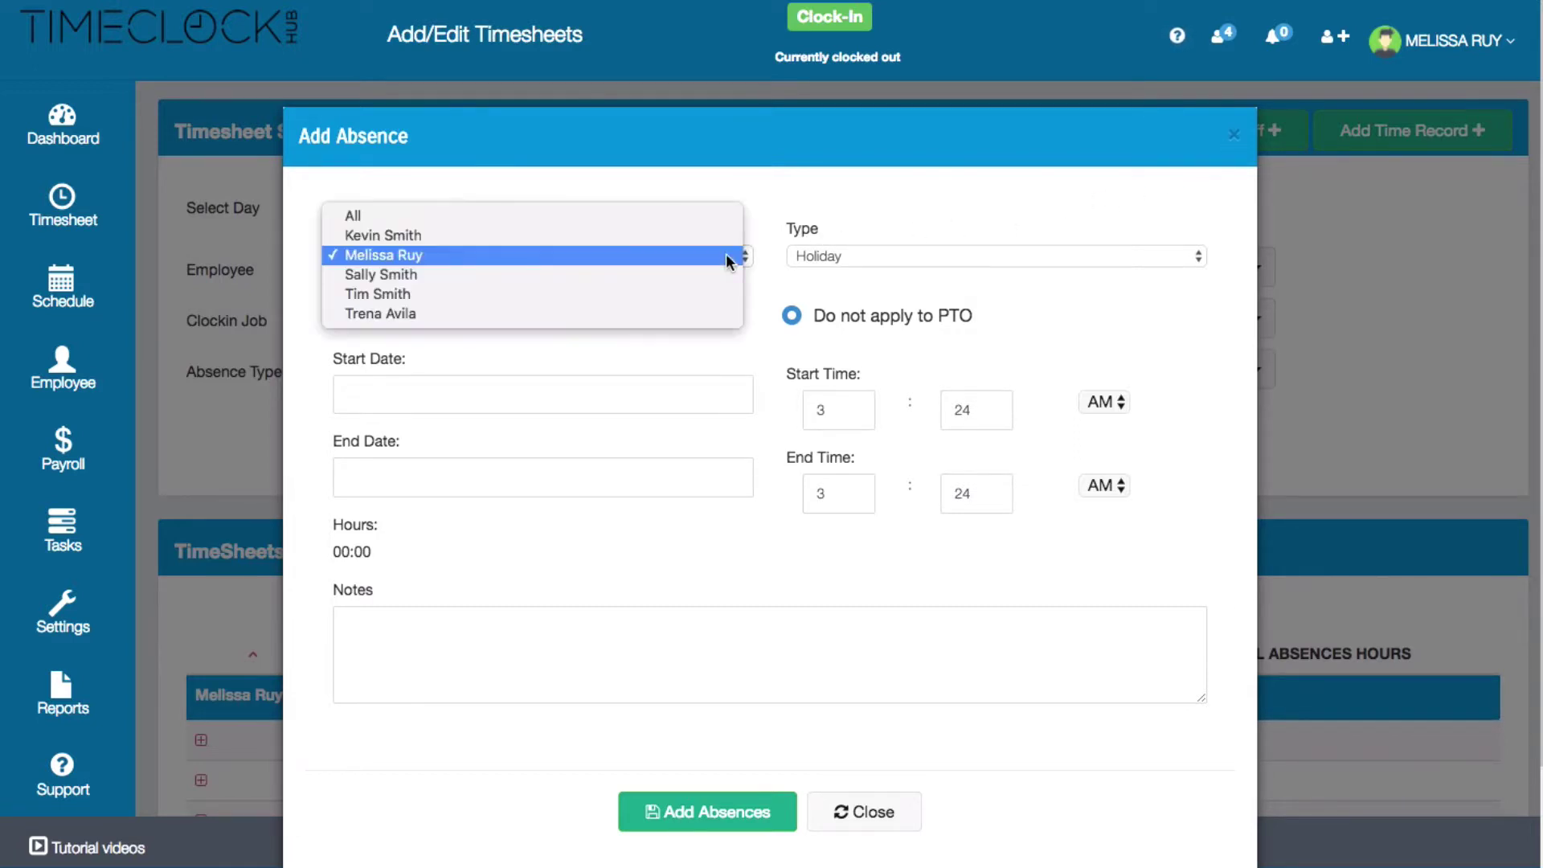
left_click(725, 254)
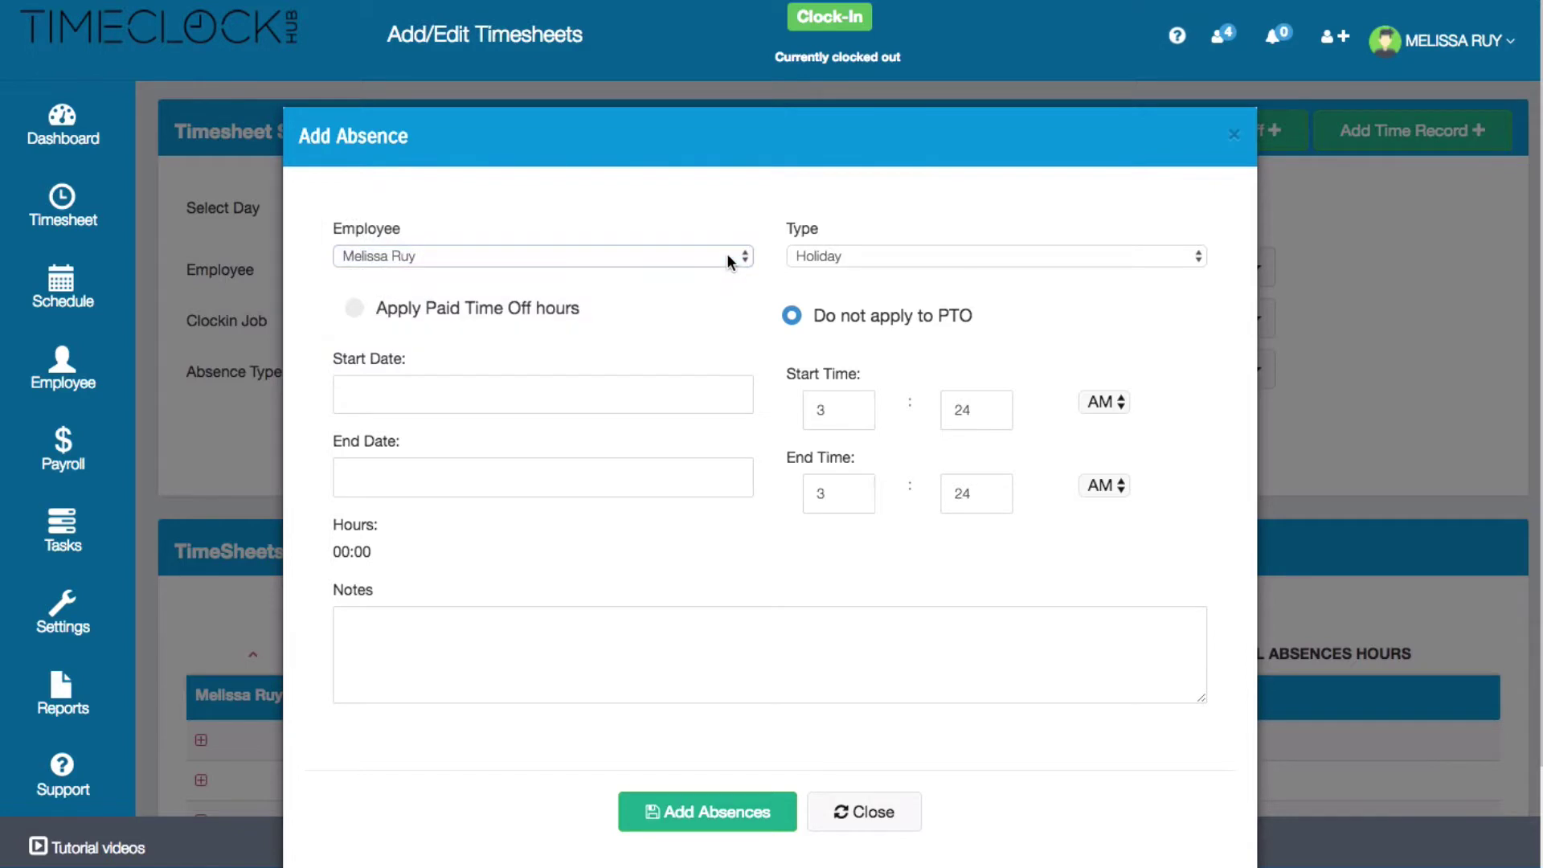
left_click(819, 259)
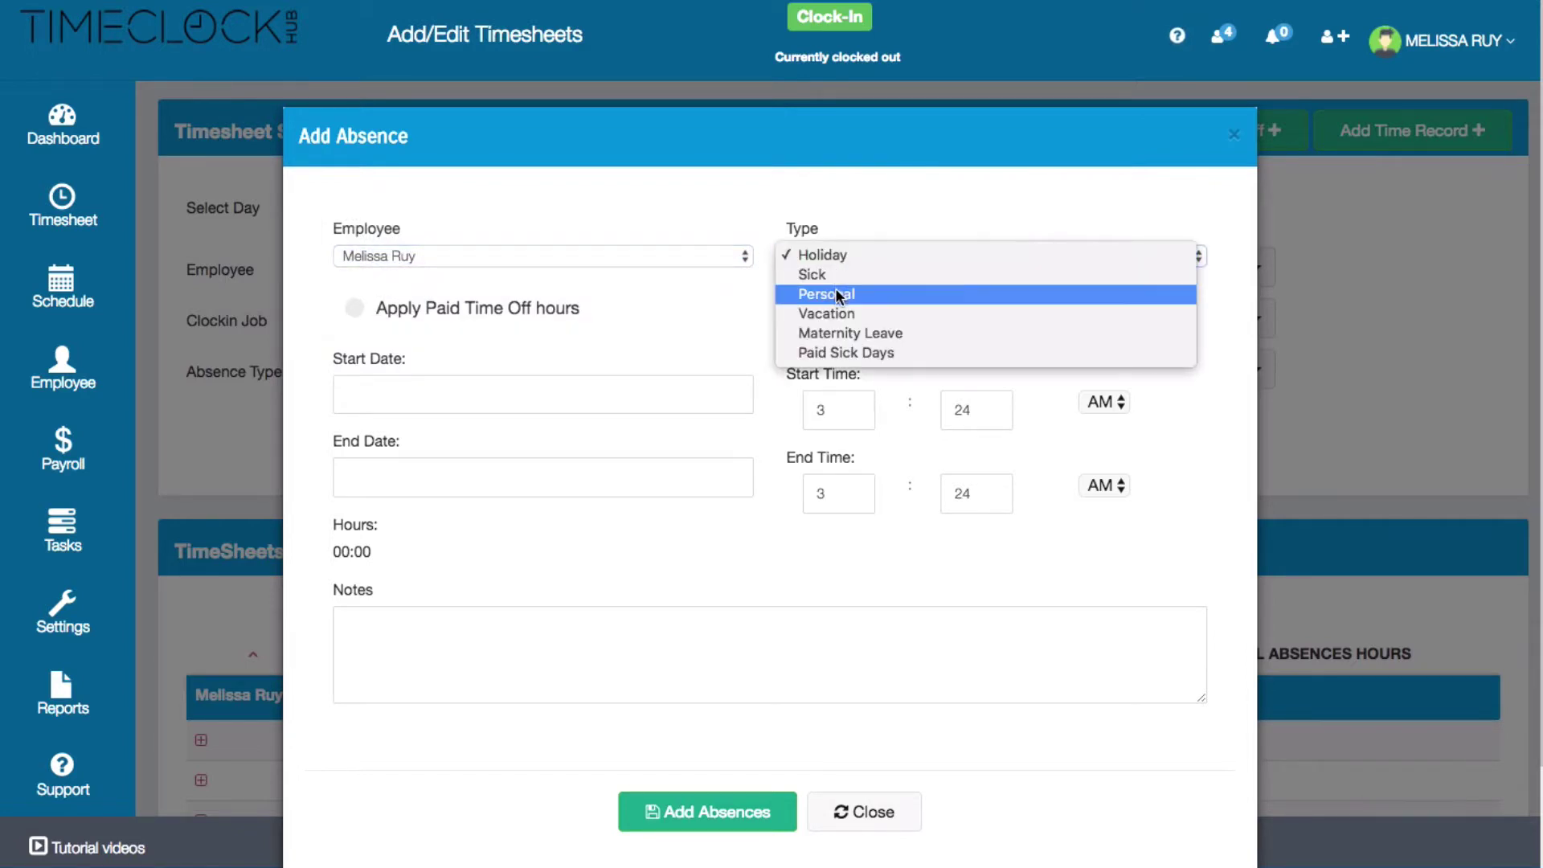
left_click(836, 294)
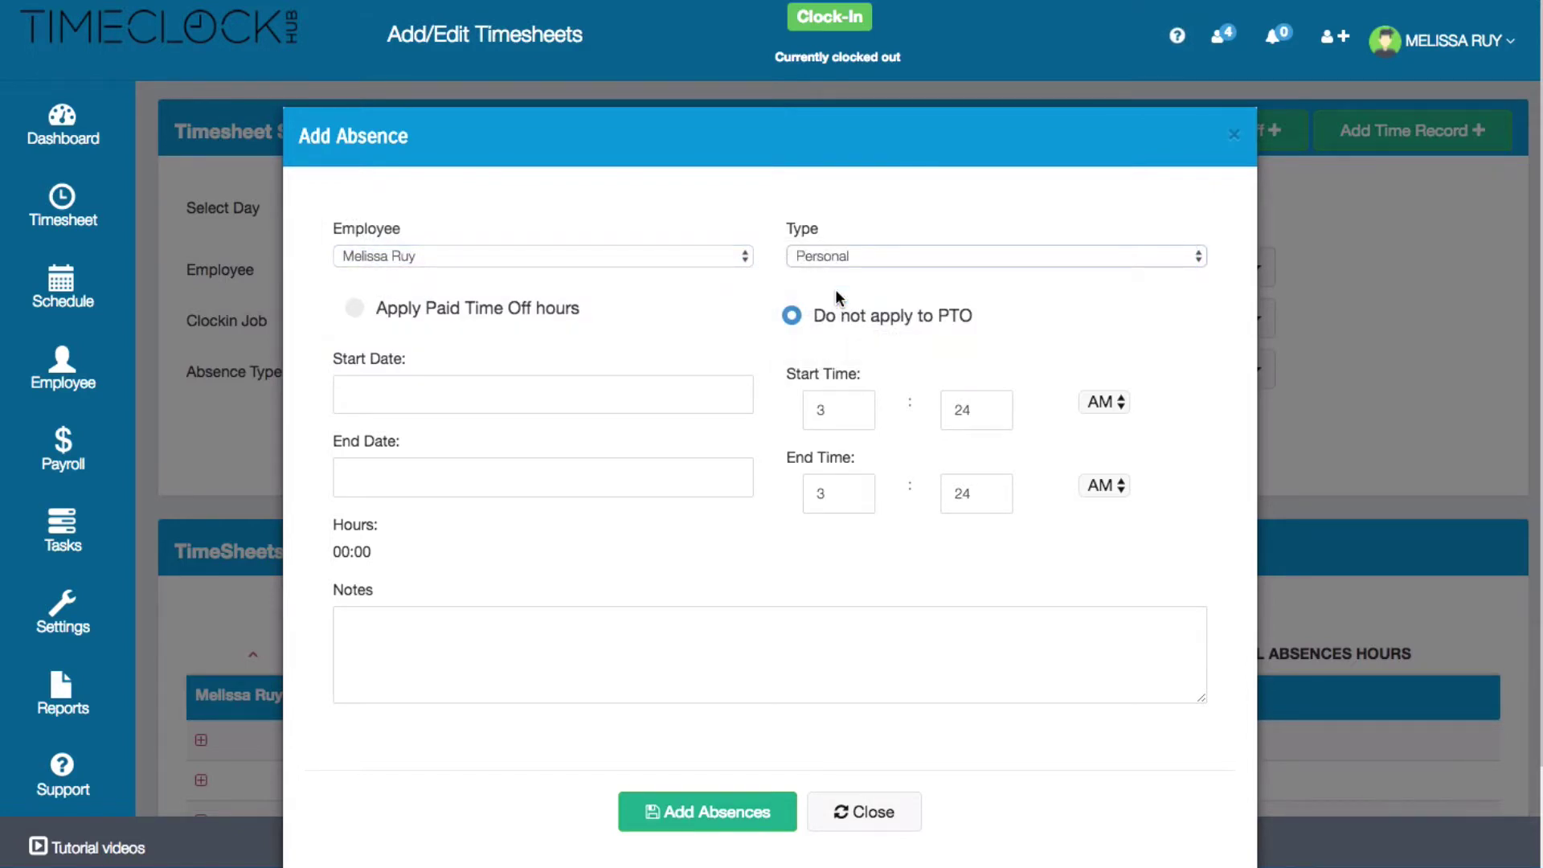
double_click(769, 402)
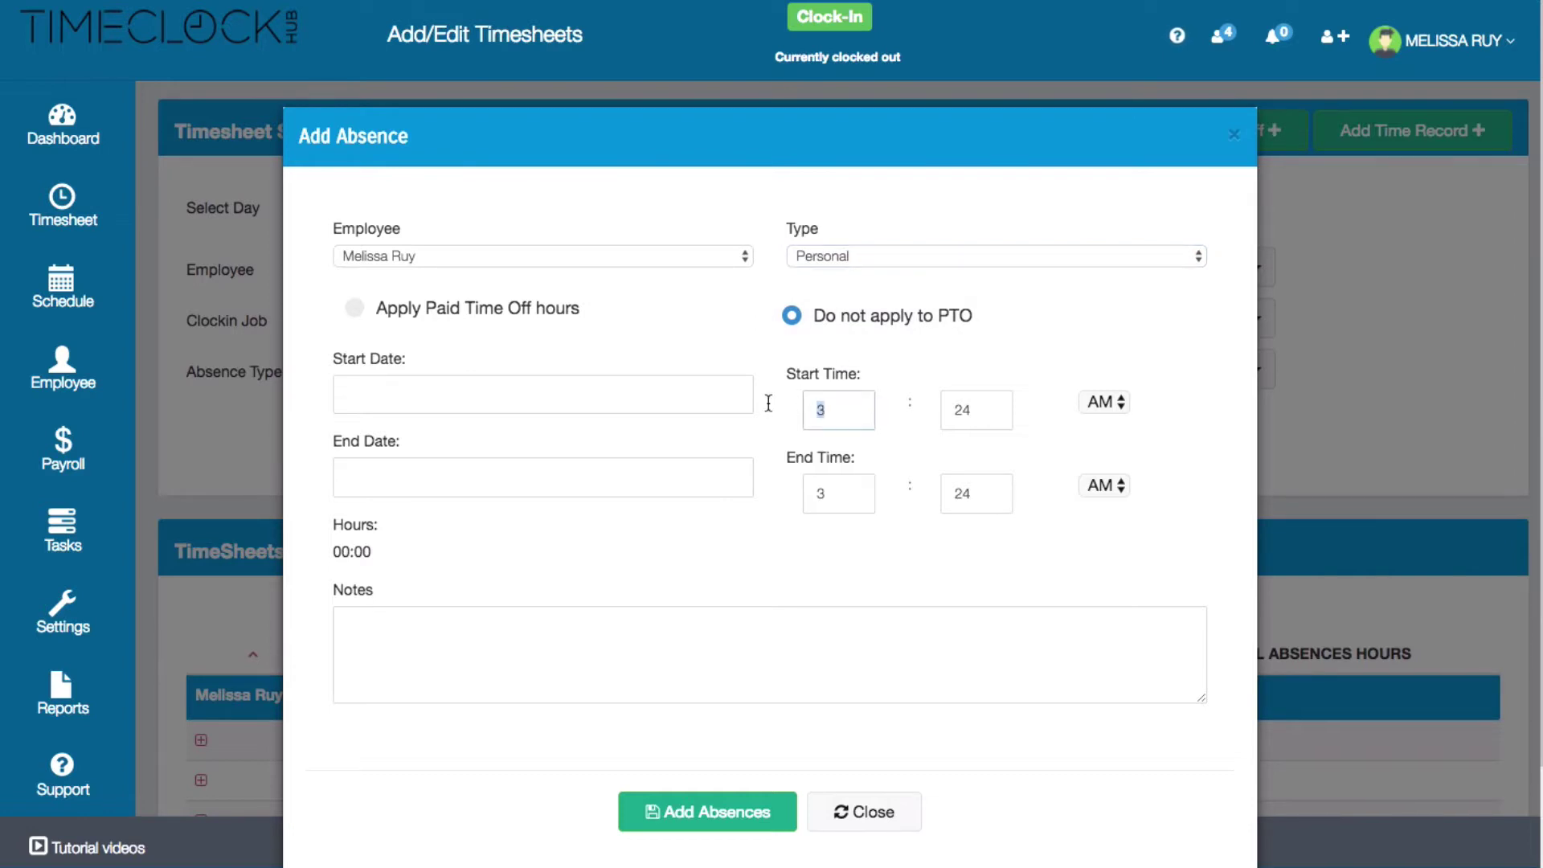
type("9")
key("Tab")
type("00")
Set the absence end time to 5:00 PM and apply Paid Time Off hours
double_click(836, 496)
type("5")
key("Tab")
type("00")
left_click(1103, 486)
left_click(1102, 510)
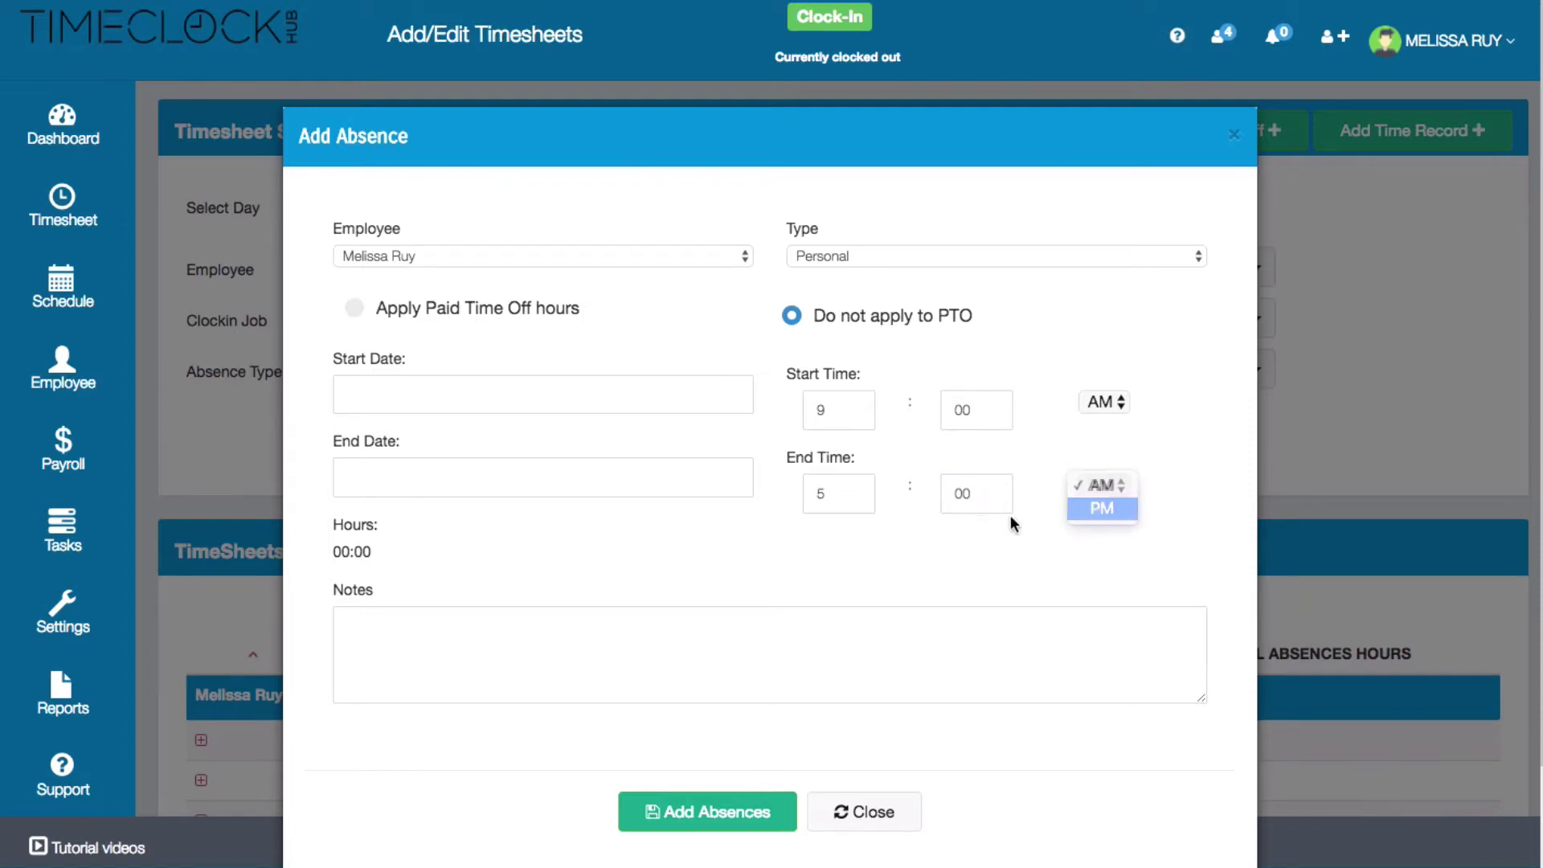
left_click(391, 310)
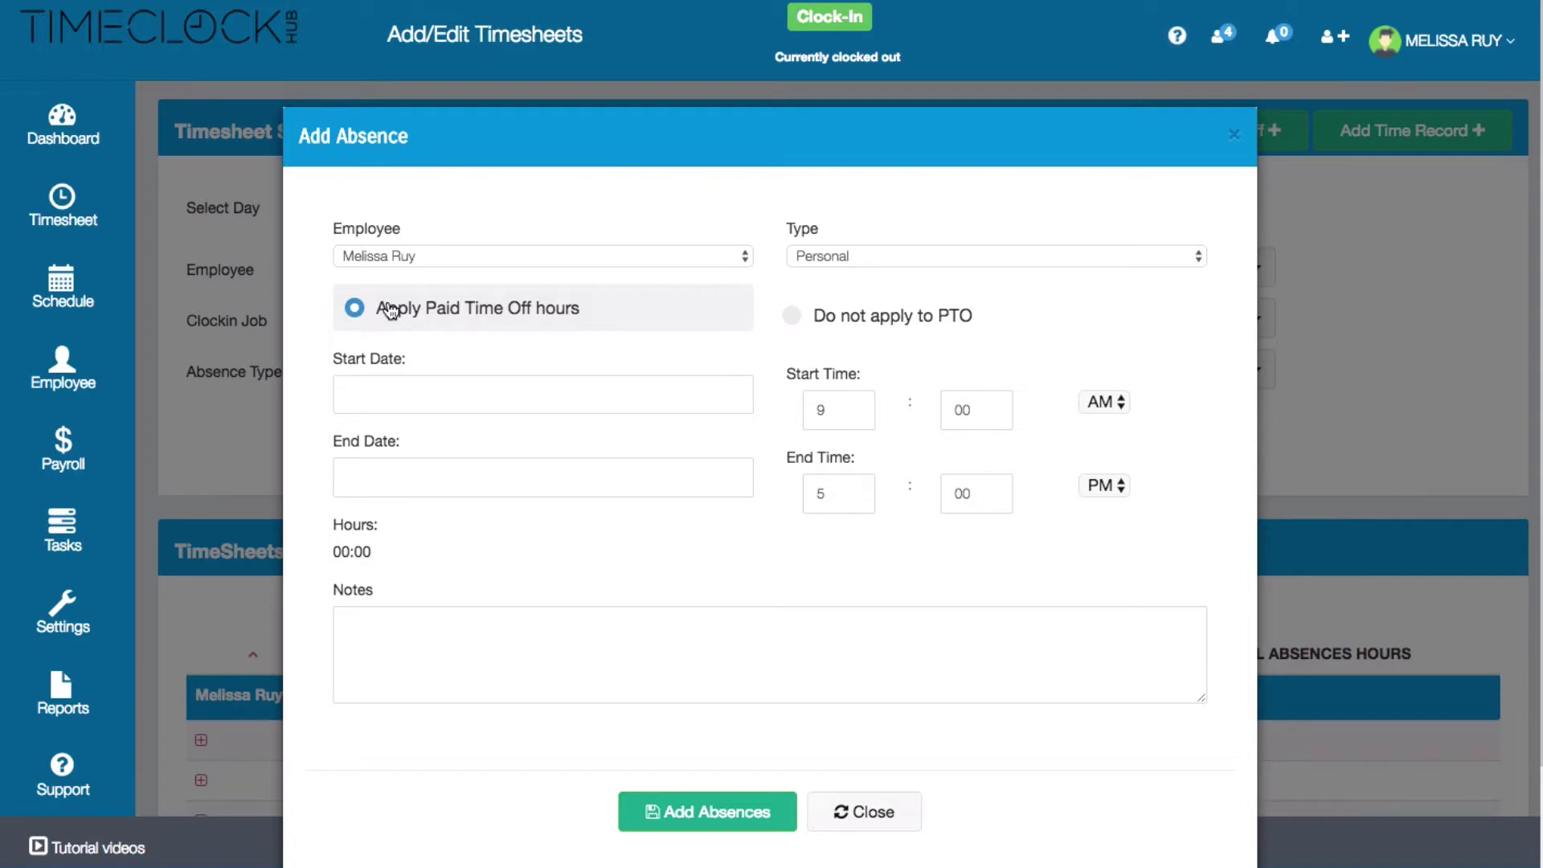
Set both absence dates to 06/12/2017 and submit the absence
left_click(418, 395)
left_click(405, 543)
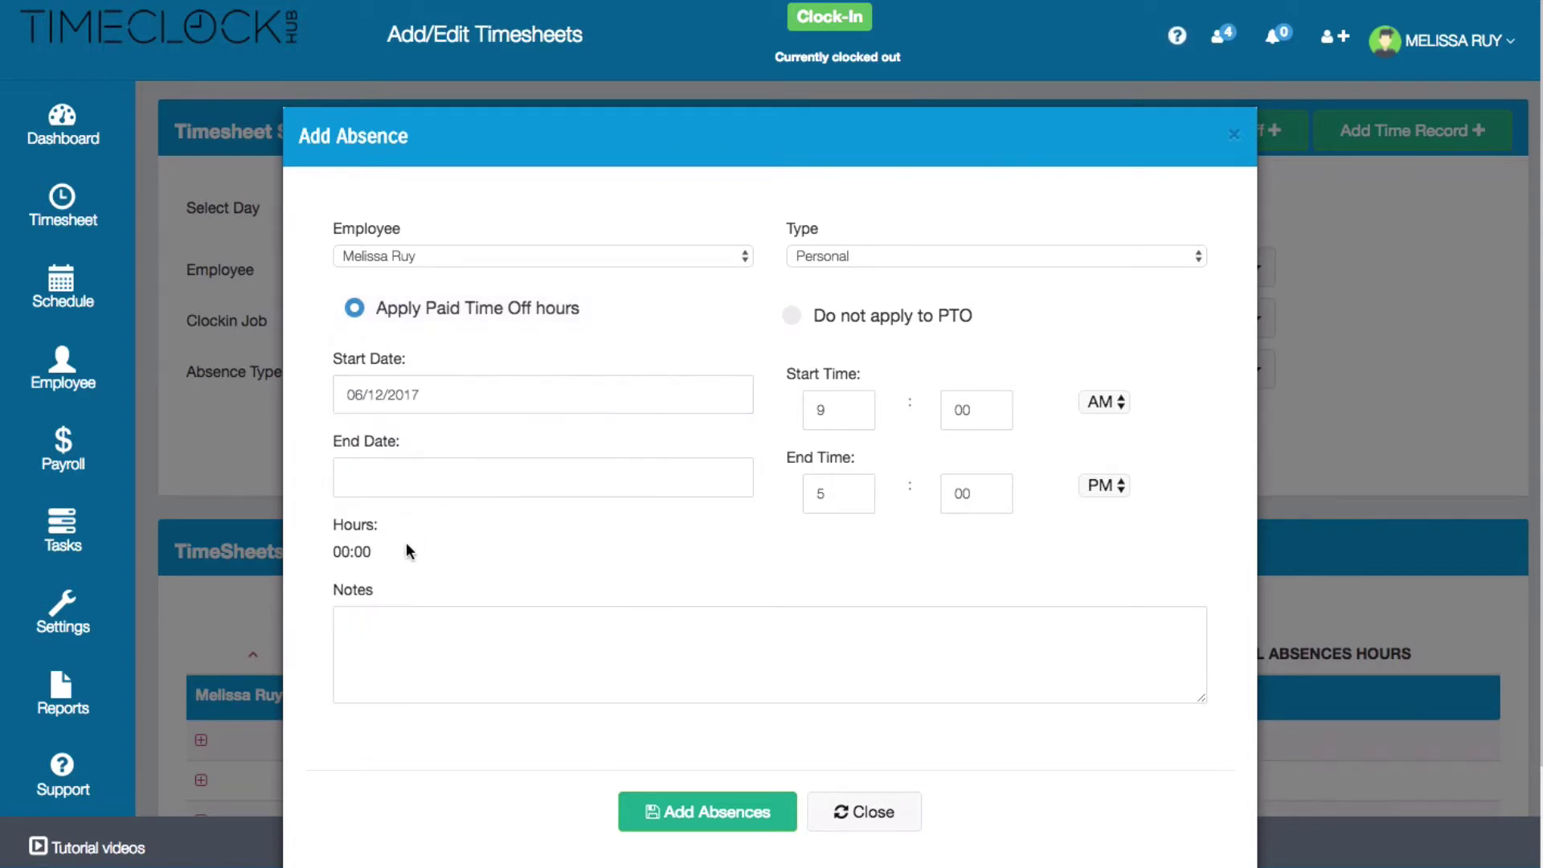
left_click(412, 489)
left_click(406, 626)
left_click(689, 813)
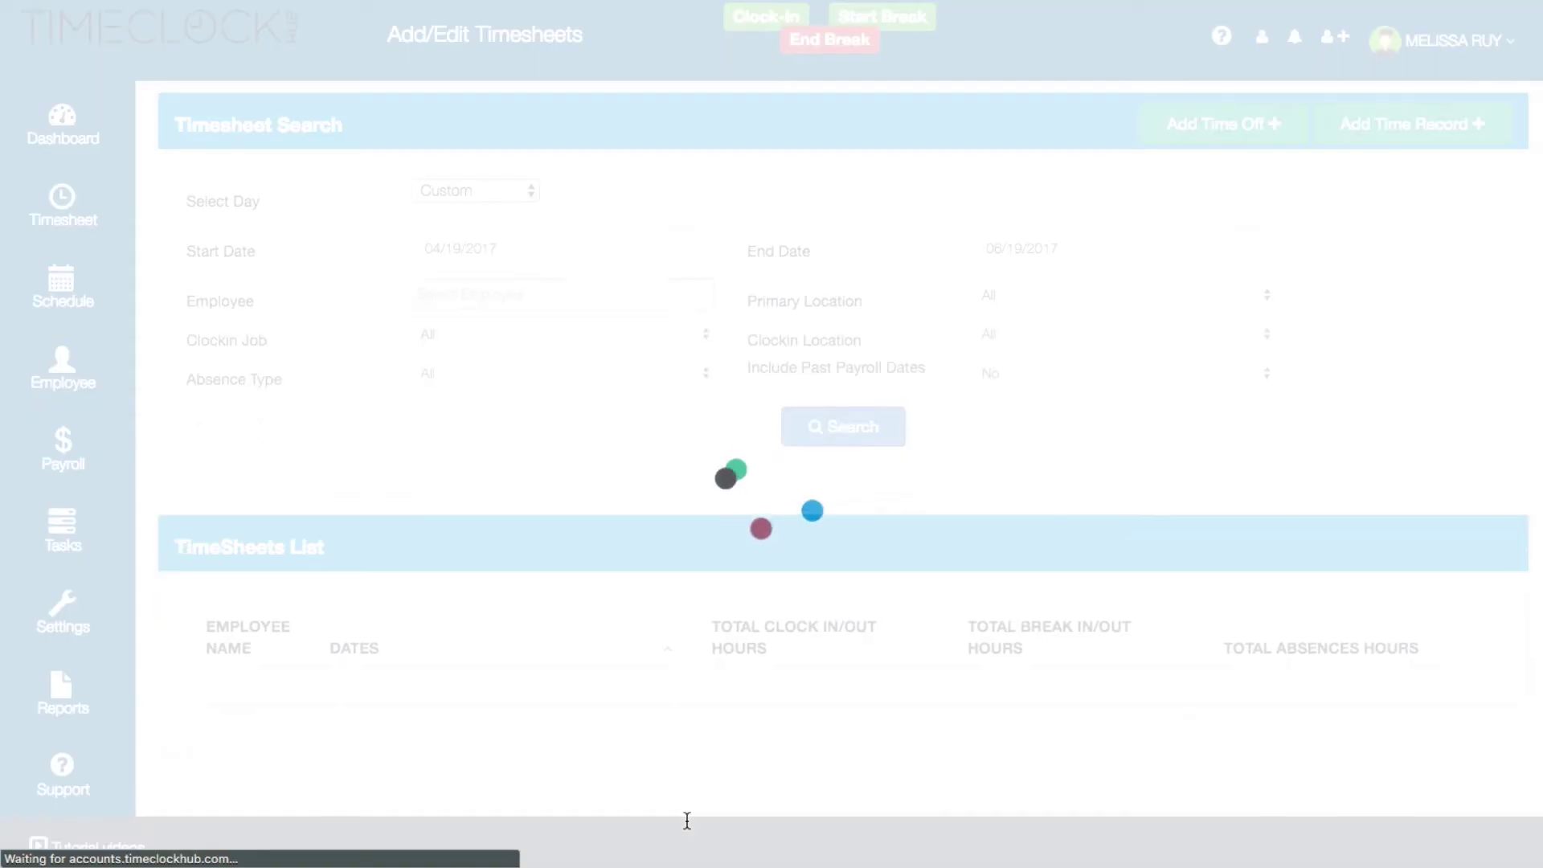
Expand the 6/12/2017 day to show the payable Personal absence, 09:00 AM–05:00 PM
scroll(608, 766, "down", 2)
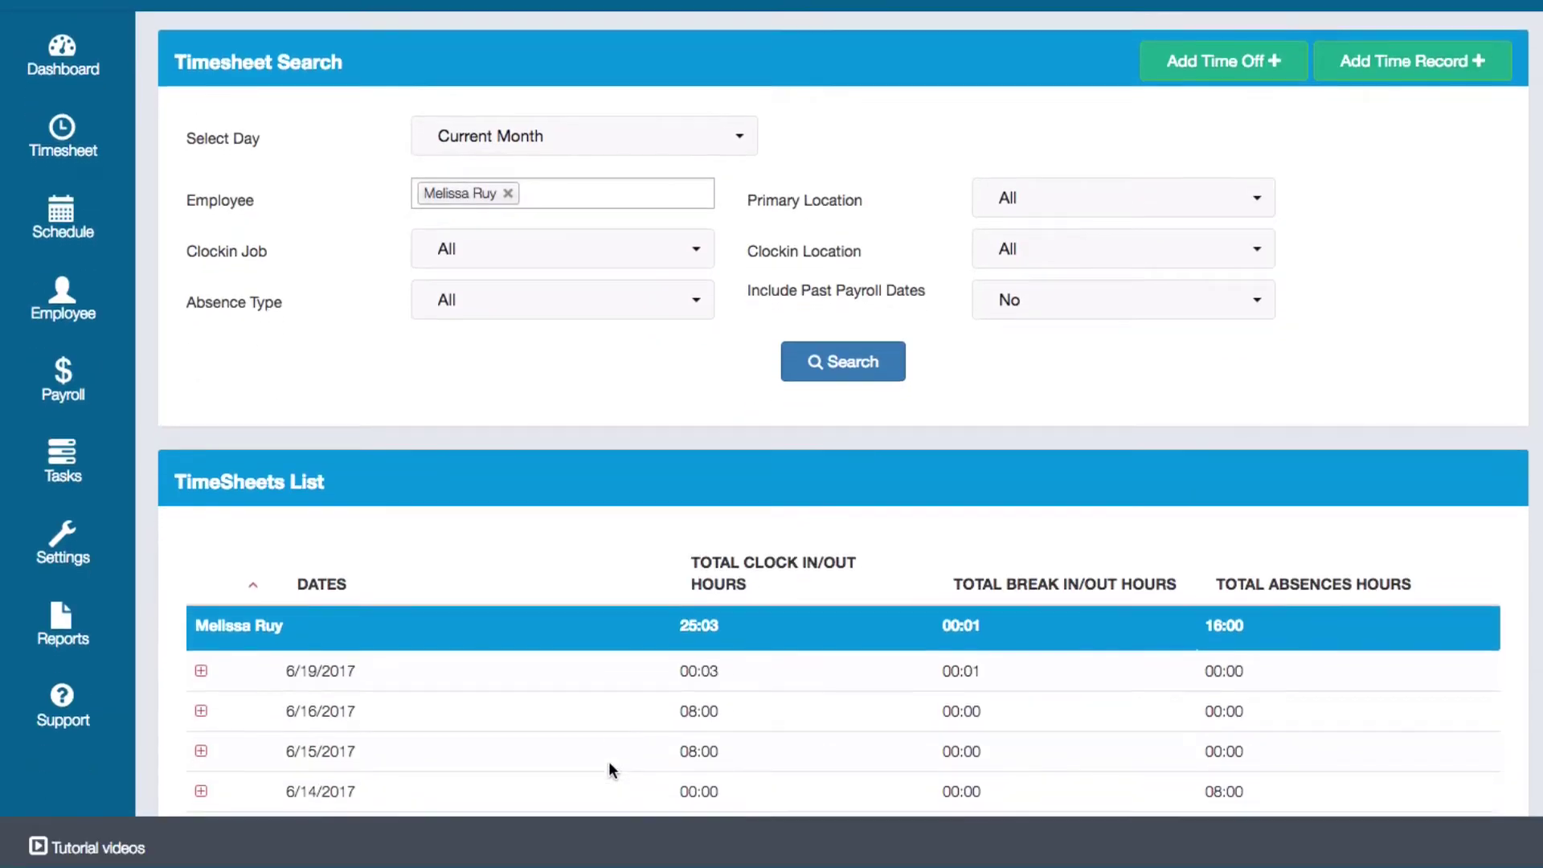
scroll(610, 765, "down", 1)
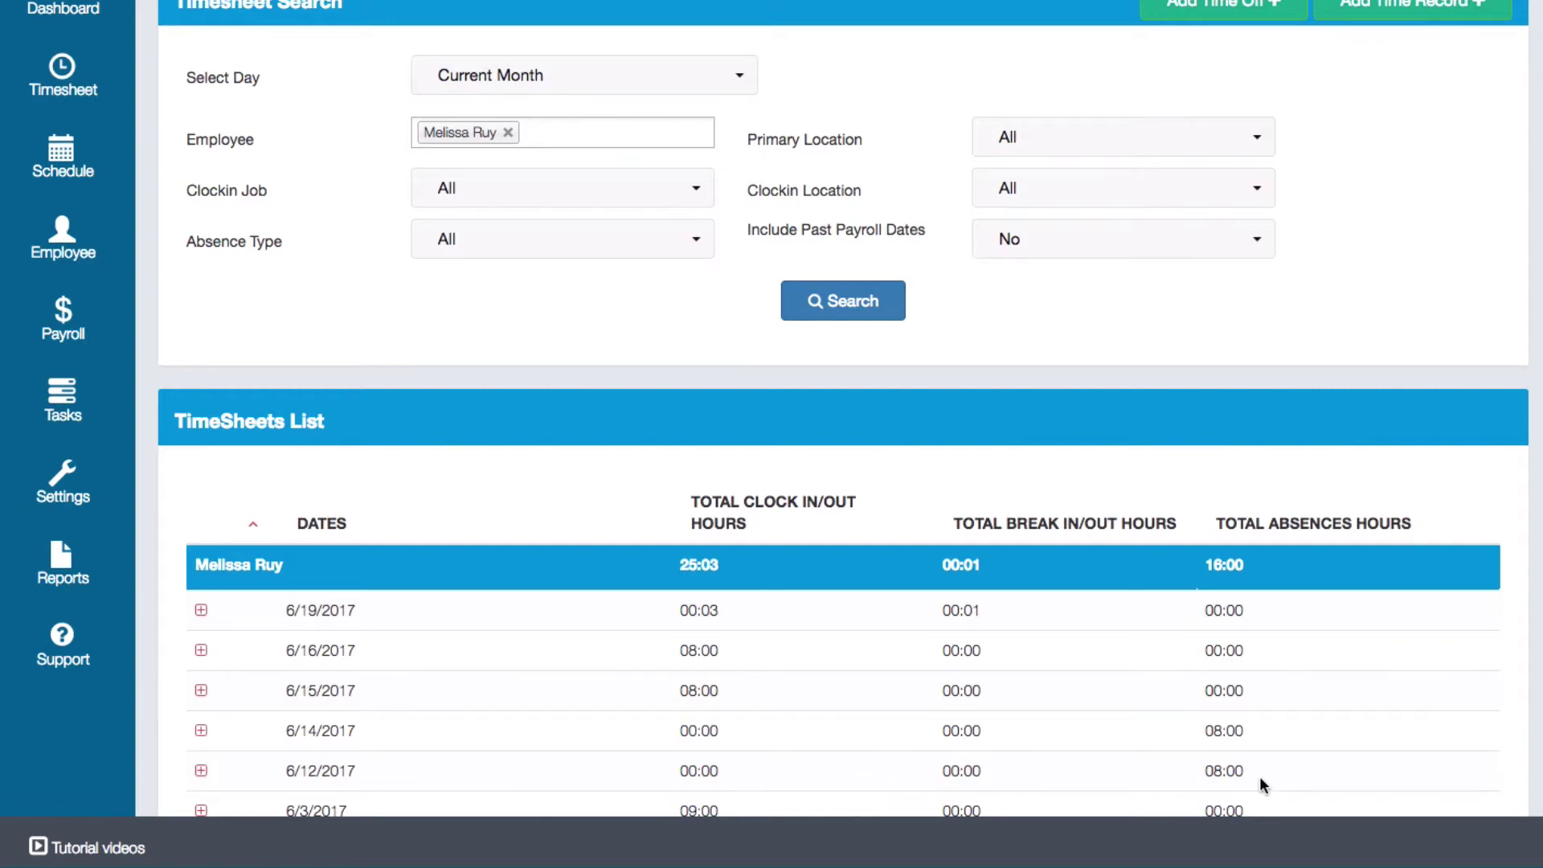
left_click(201, 771)
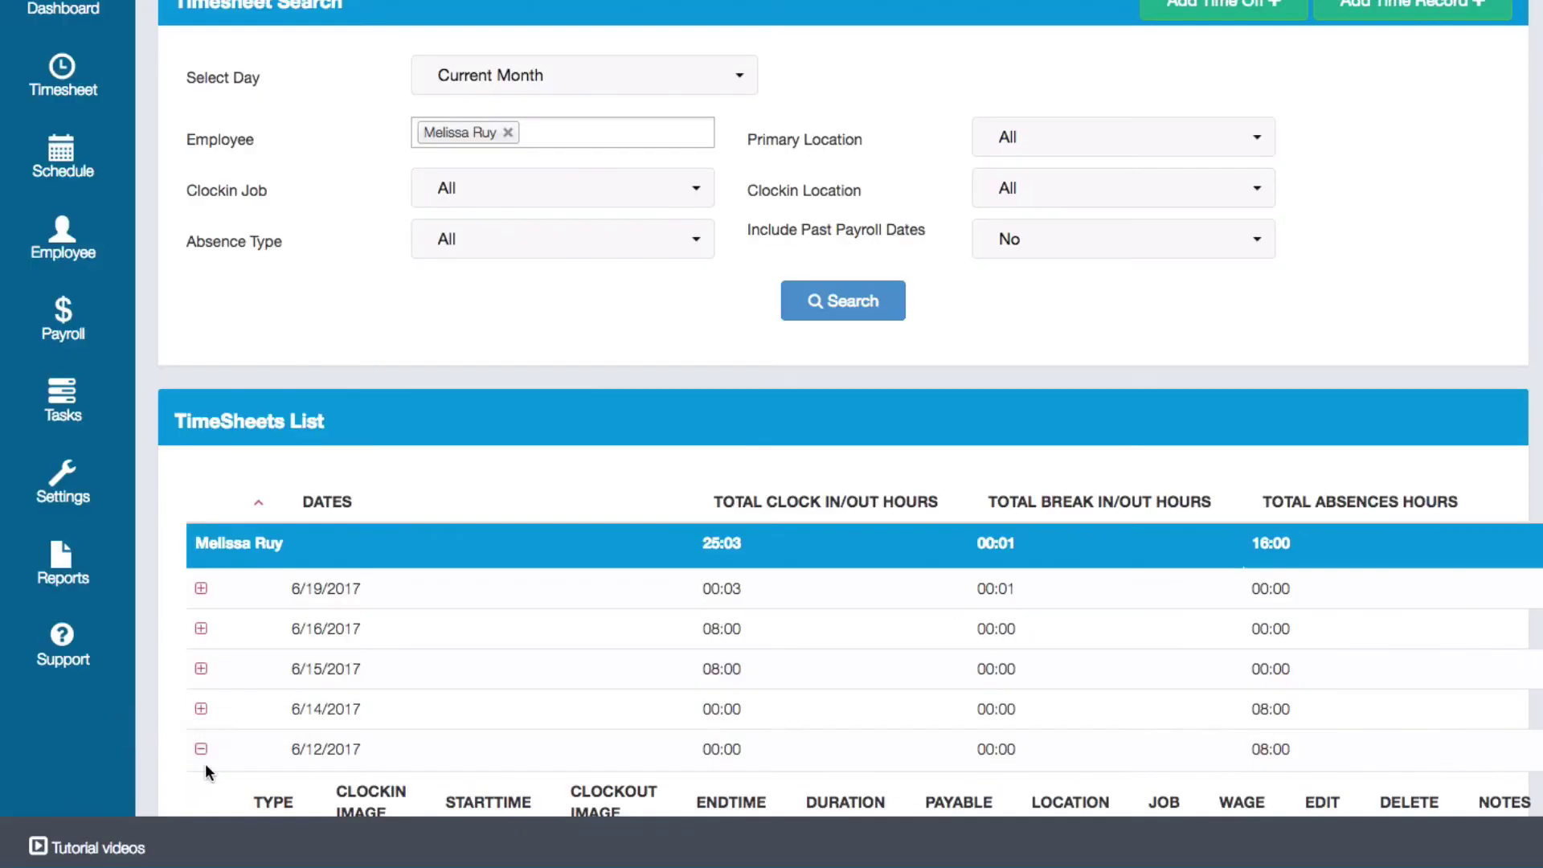
scroll(205, 764, "down", 2)
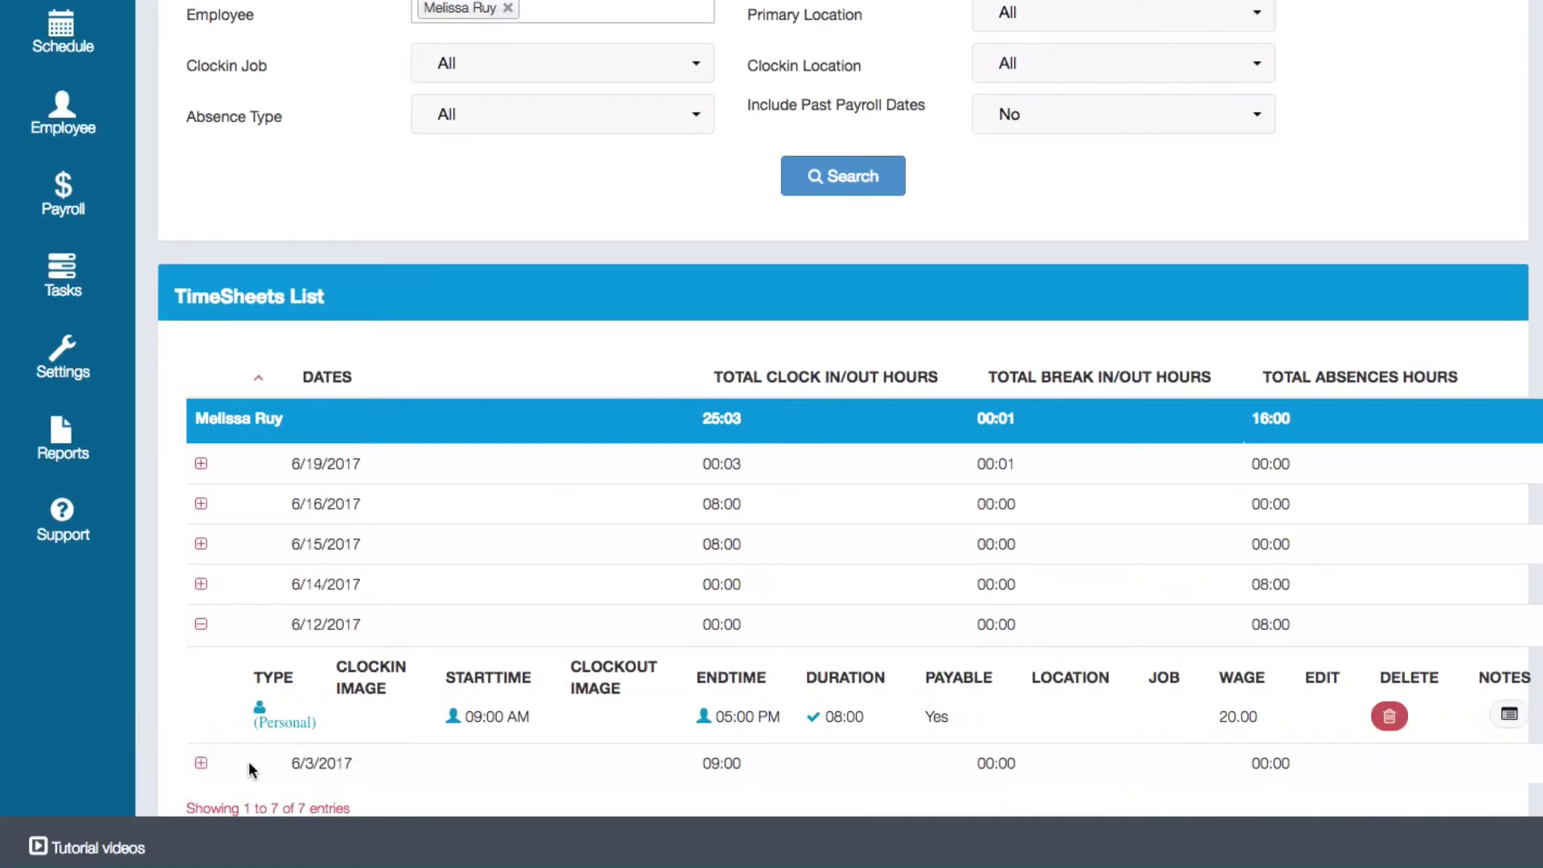
mouse_move(267, 726)
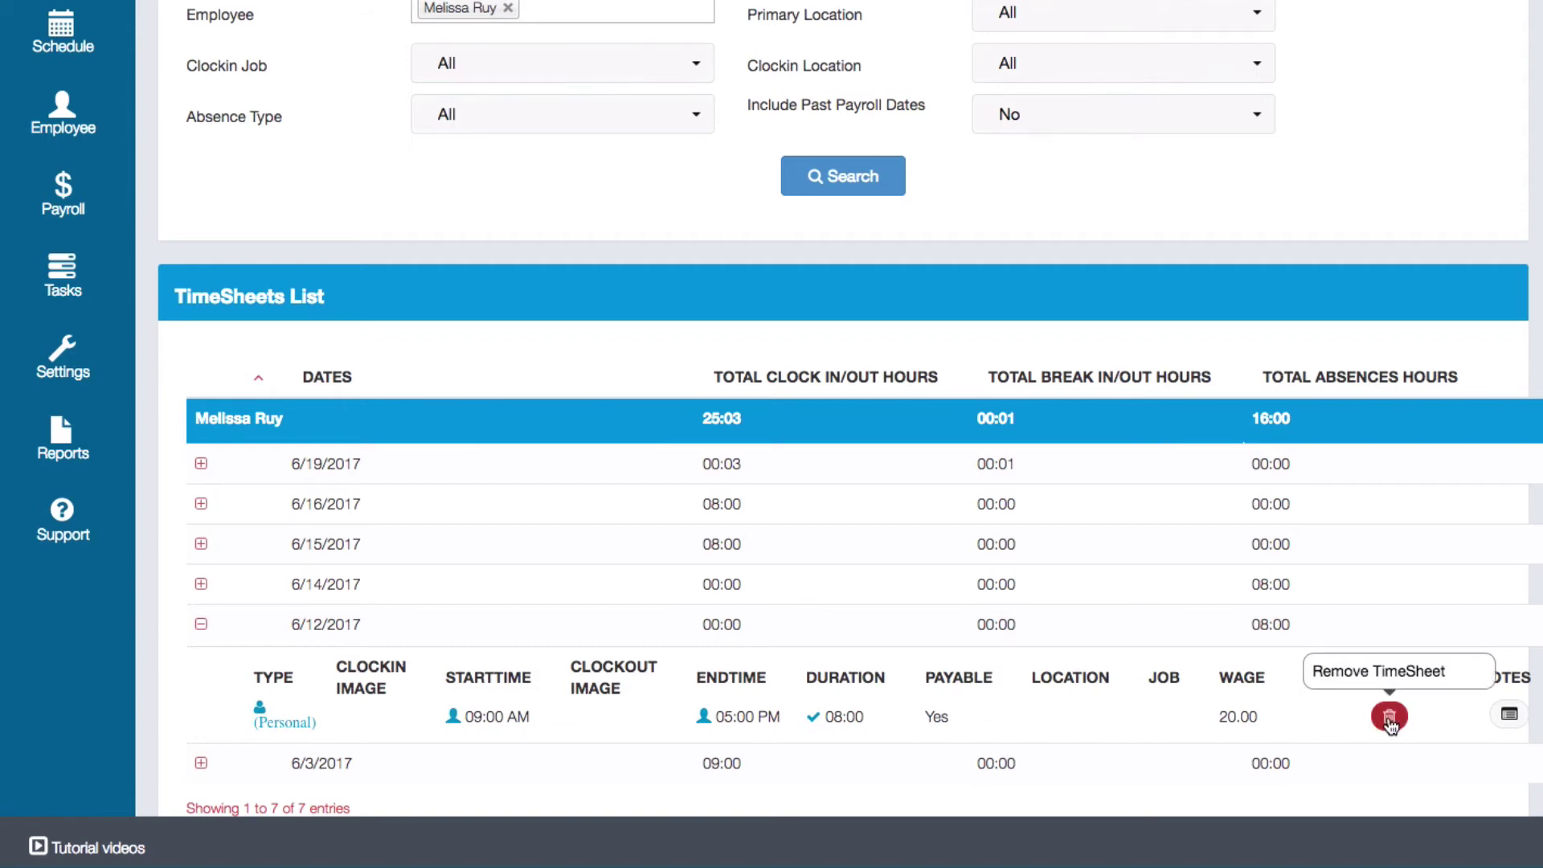
Return to the top of the timesheet page and switch to the Dashboard
scroll(1353, 711, "up", 3)
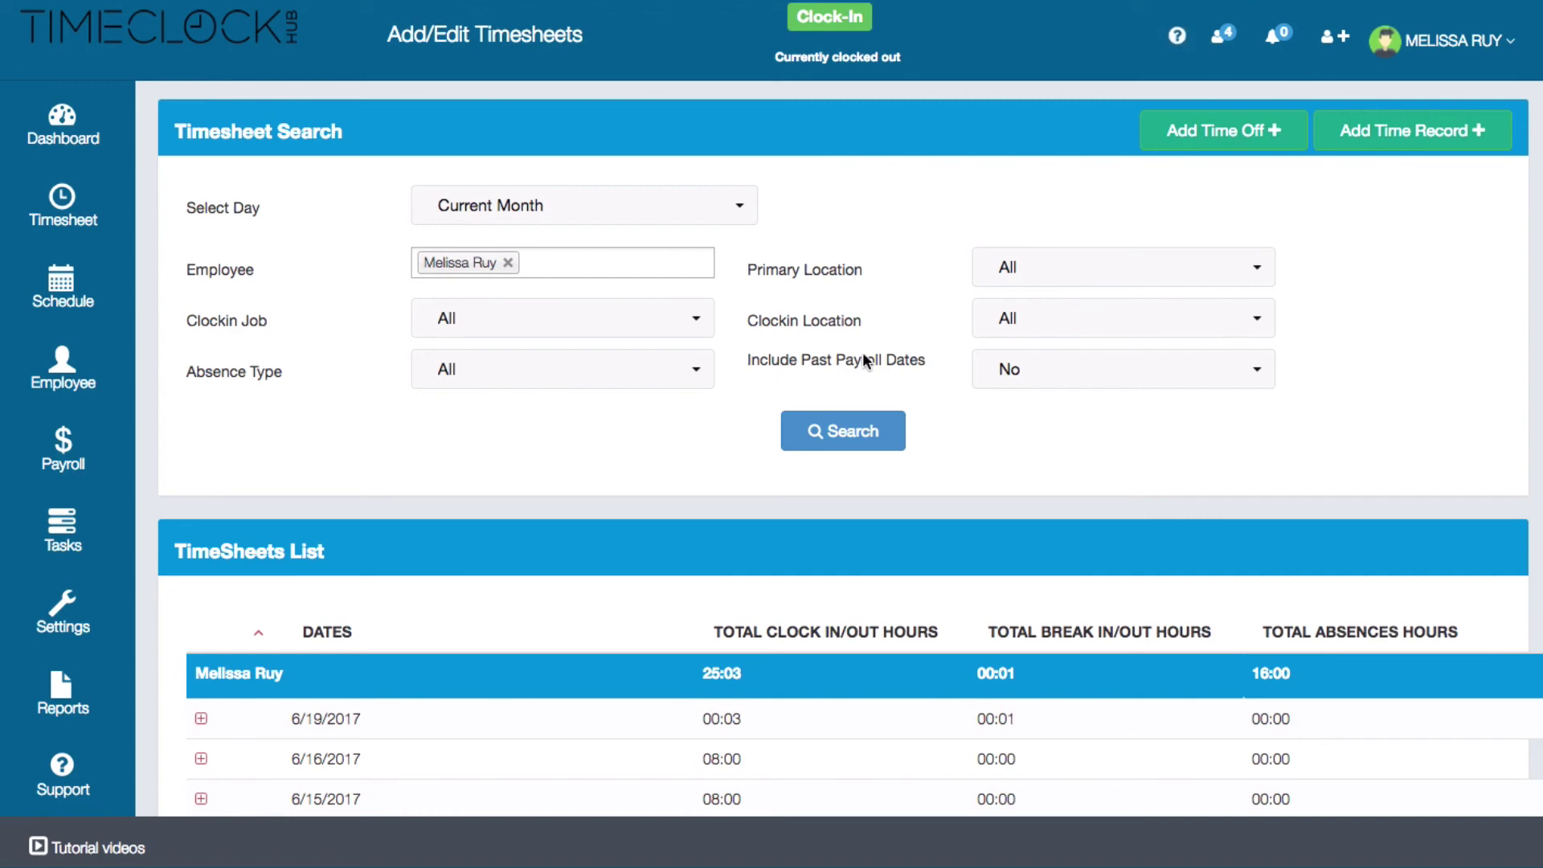
left_click(73, 135)
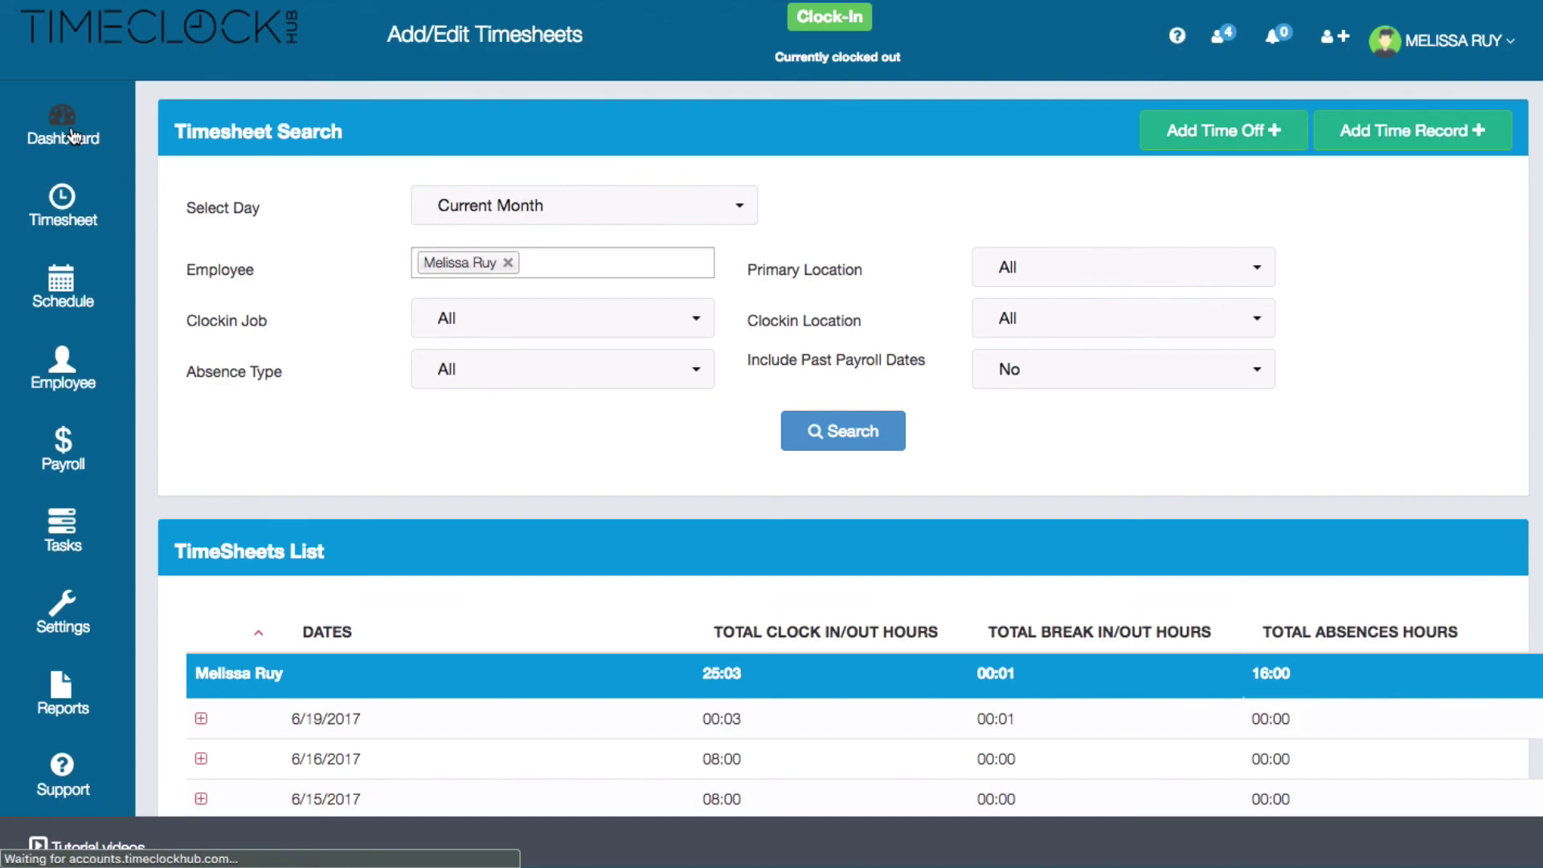